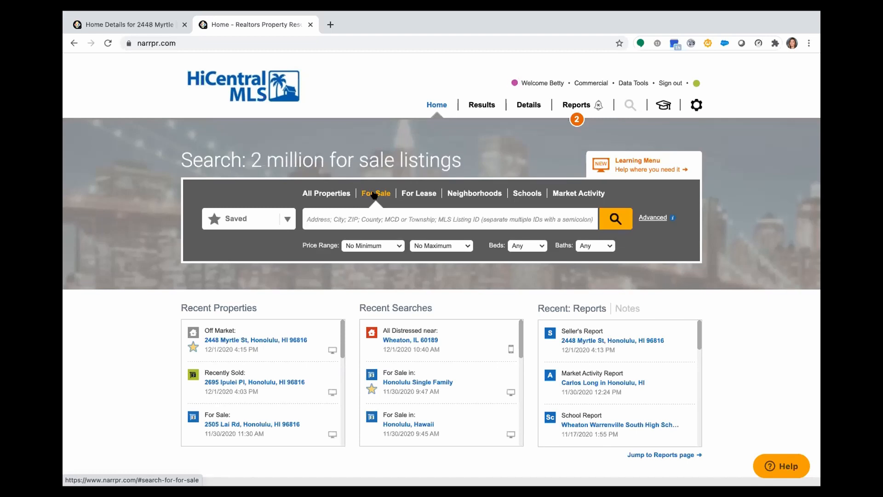
# Choose the For Sale search and enter ZIP code 96816, selecting Honolulu, HI 96816 as the location
pyautogui.click(418, 195)
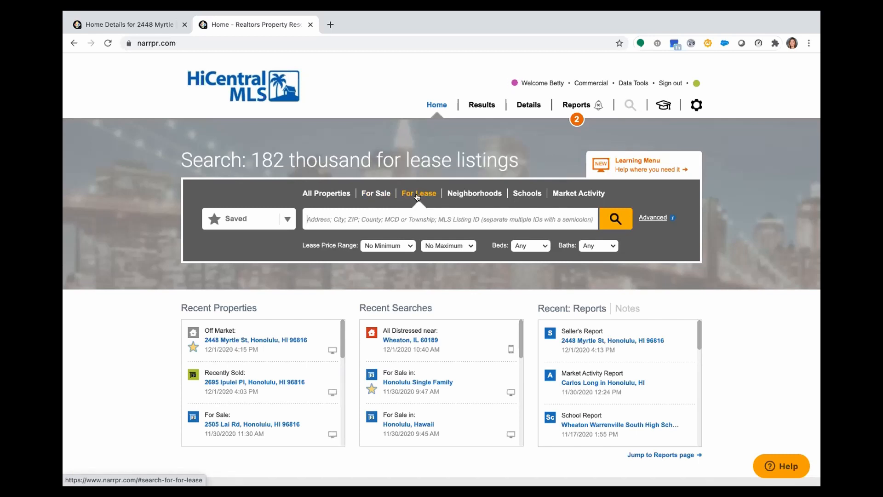
pyautogui.click(379, 192)
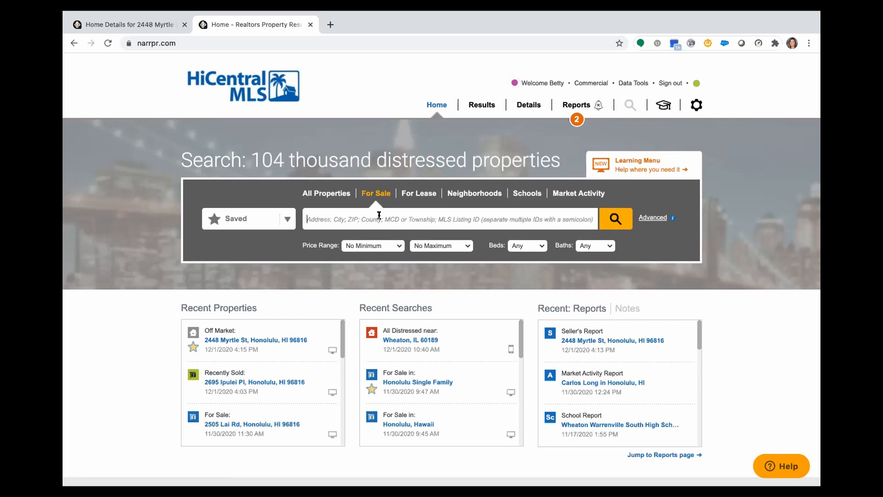
pyautogui.click(380, 215)
pyautogui.write('g')
pyautogui.write('6816')
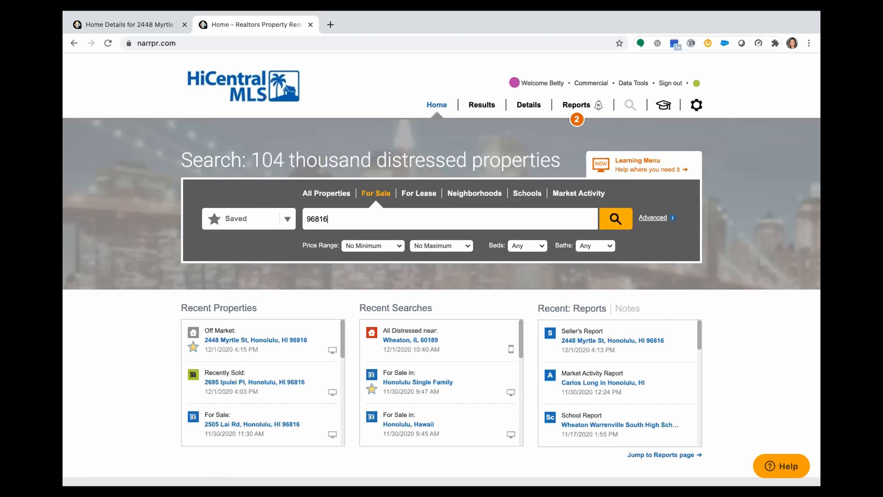
pyautogui.click(336, 236)
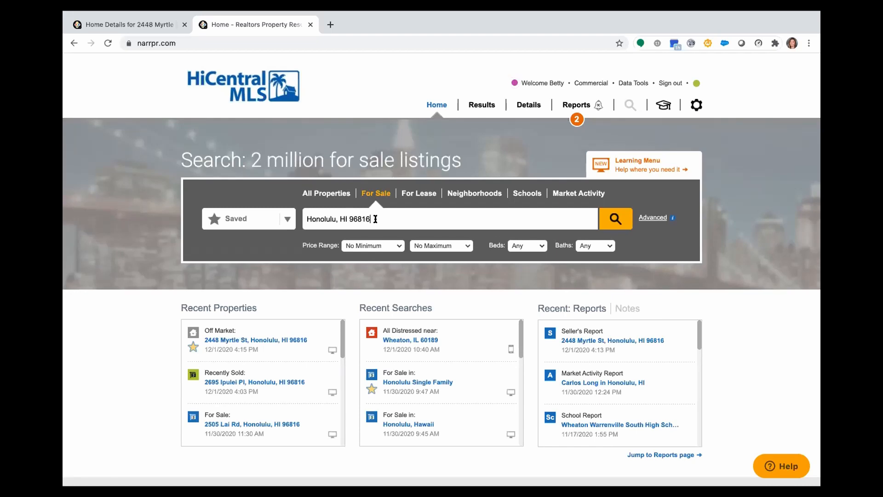
# Set the price range from $650,000 to $900,000 and the number of bedrooms to 2+
pyautogui.click(373, 247)
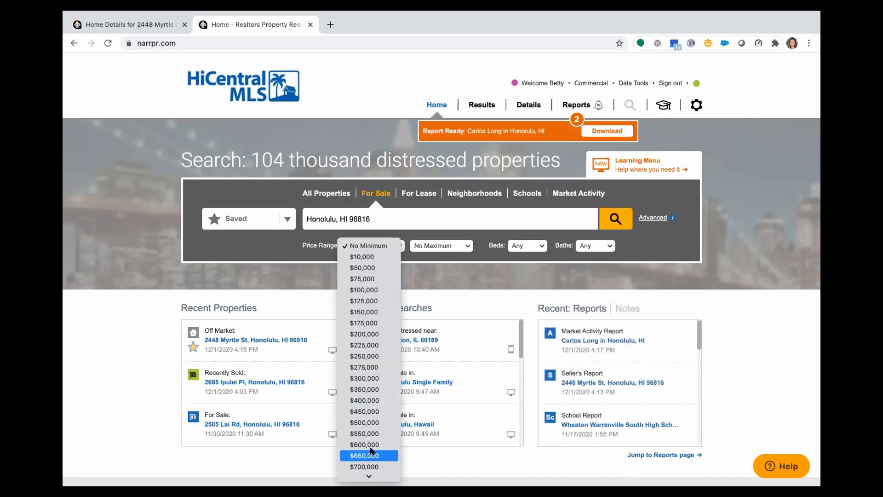
pyautogui.click(368, 467)
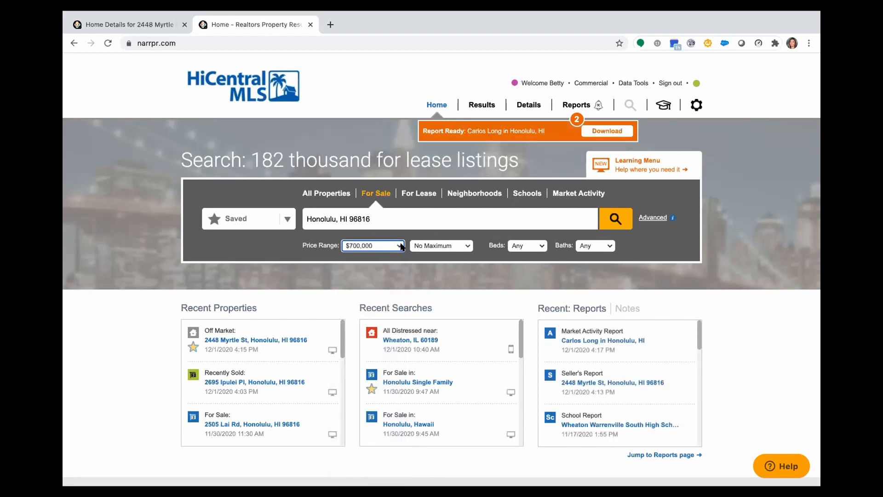
pyautogui.click(402, 247)
pyautogui.click(393, 245)
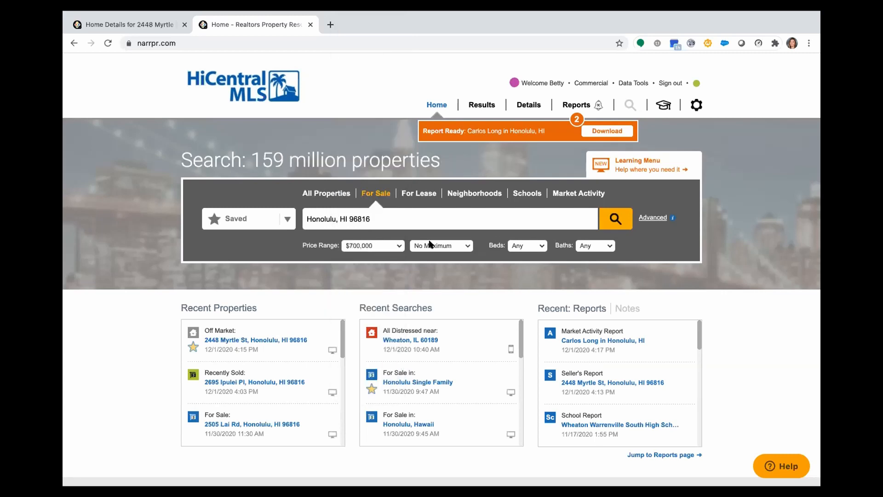
pyautogui.click(429, 244)
pyautogui.click(432, 352)
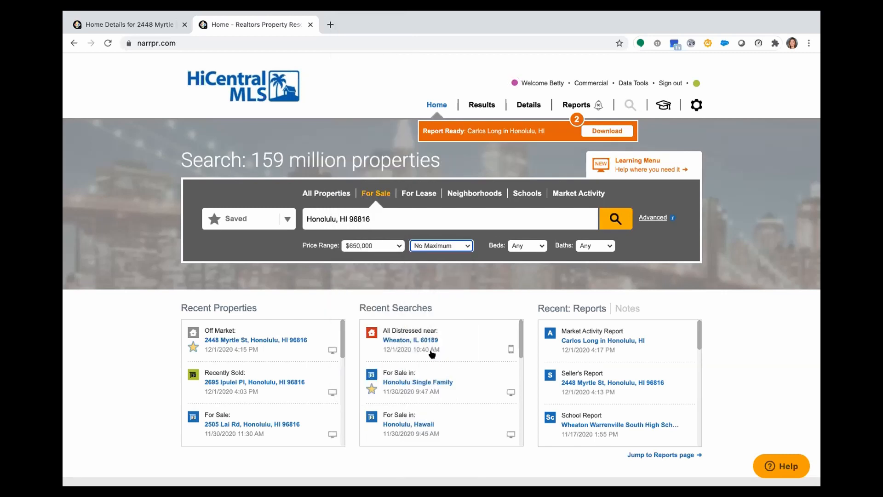
pyautogui.click(437, 248)
pyautogui.scroll(-5, 424, 441)
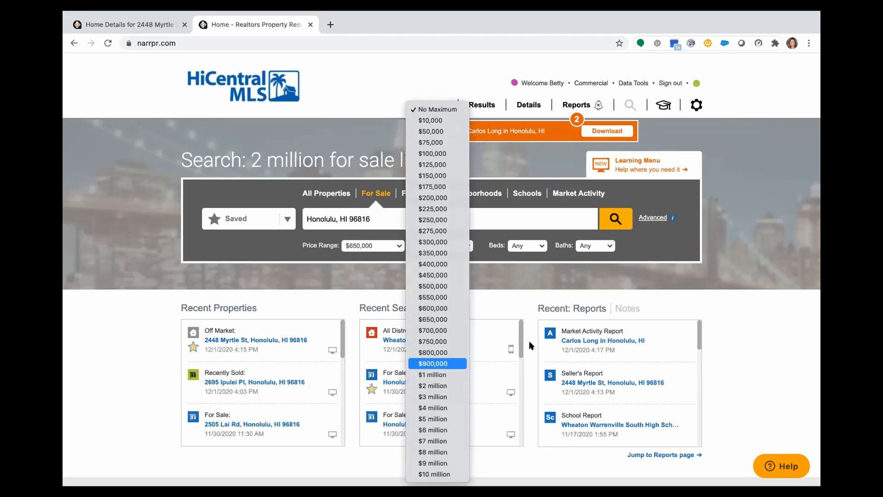
pyautogui.press('Return')
pyautogui.click(526, 246)
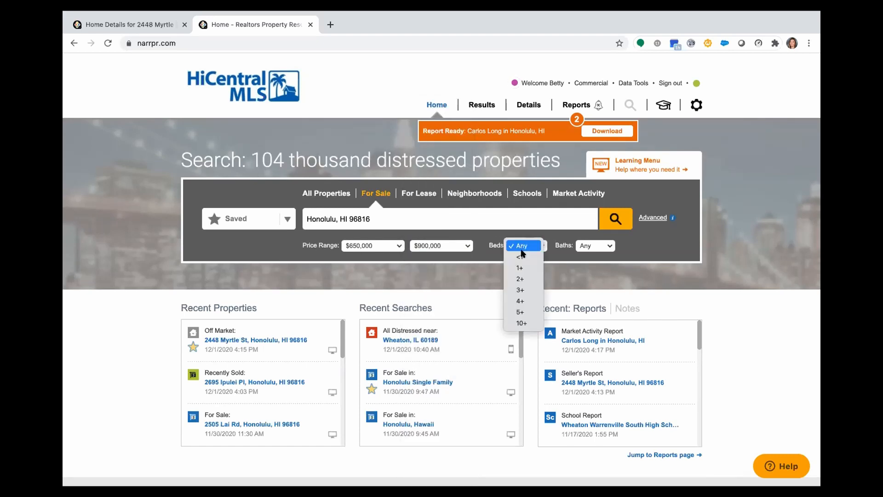
pyautogui.click(525, 279)
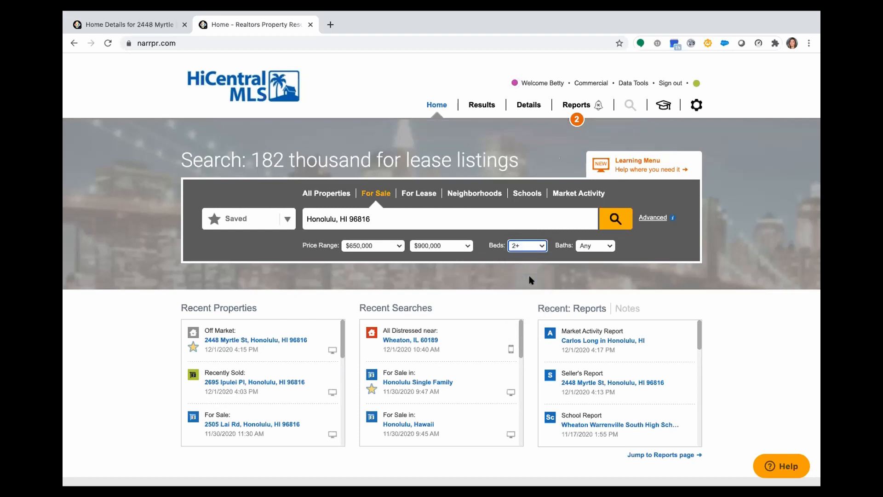
# In the advanced search options, exclude Pending, Foreclosure / Bank-owned, Pre-foreclosure / Auction and Short-sales listings
pyautogui.click(654, 218)
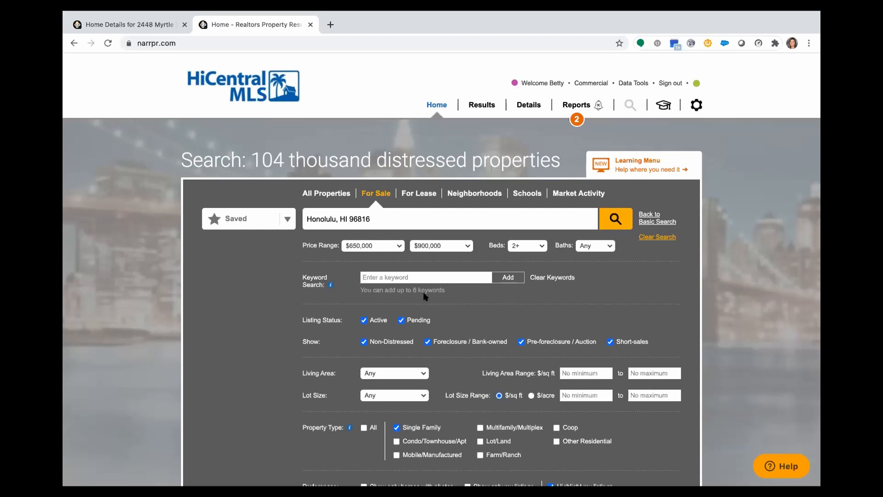
pyautogui.scroll(-2, 446, 338)
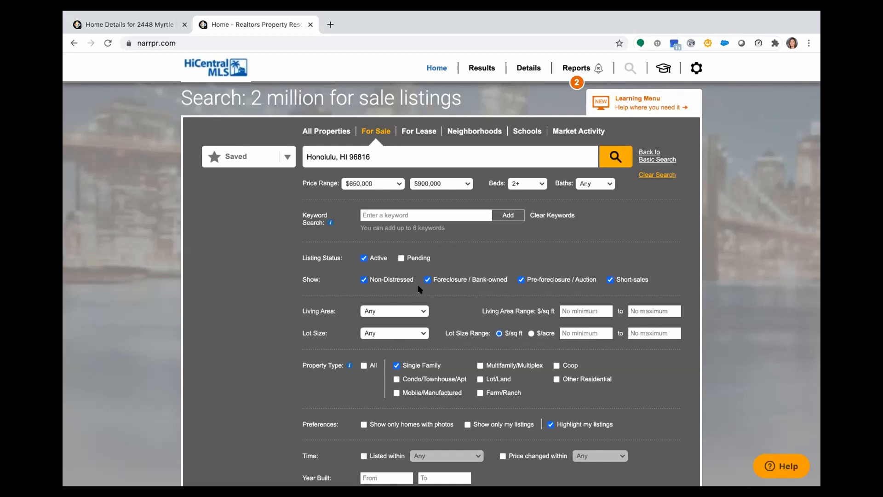
pyautogui.scroll(5, 512, 292)
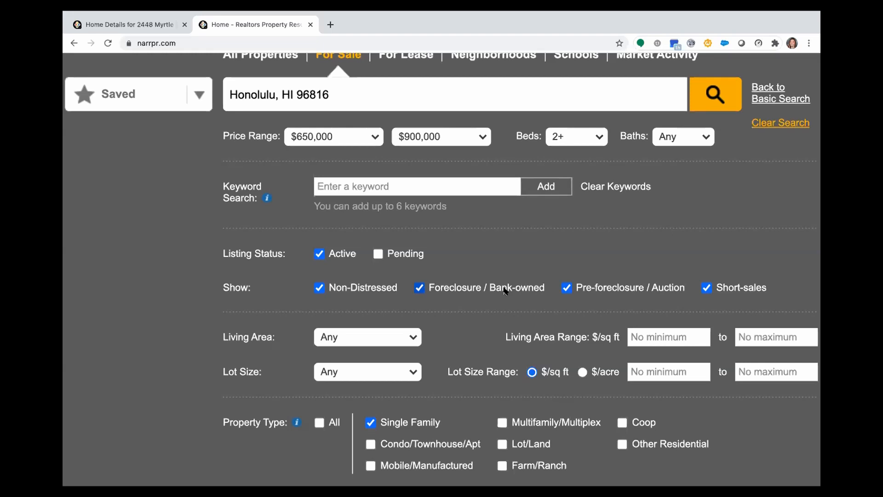
pyautogui.click(419, 288)
pyautogui.click(567, 288)
pyautogui.click(708, 289)
# Examine the living area choices and the lot size, property type and preference filters
pyautogui.scroll(-5, 519, 325)
pyautogui.click(363, 336)
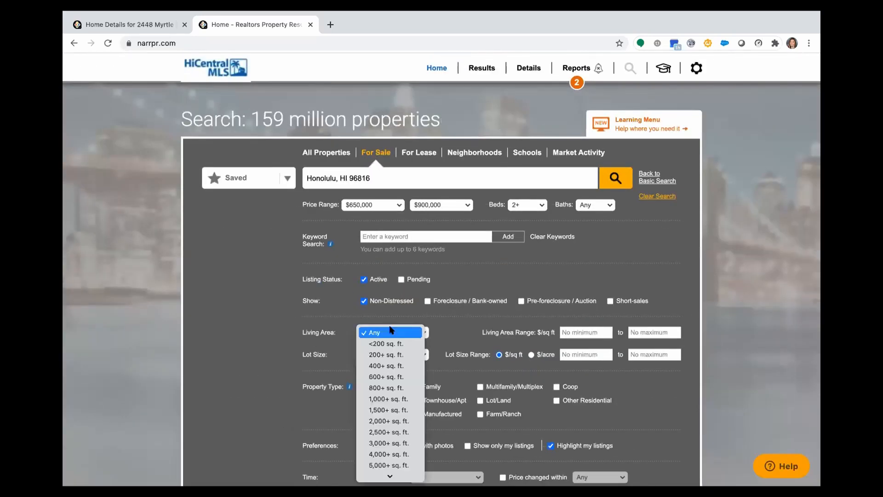
pyautogui.click(491, 331)
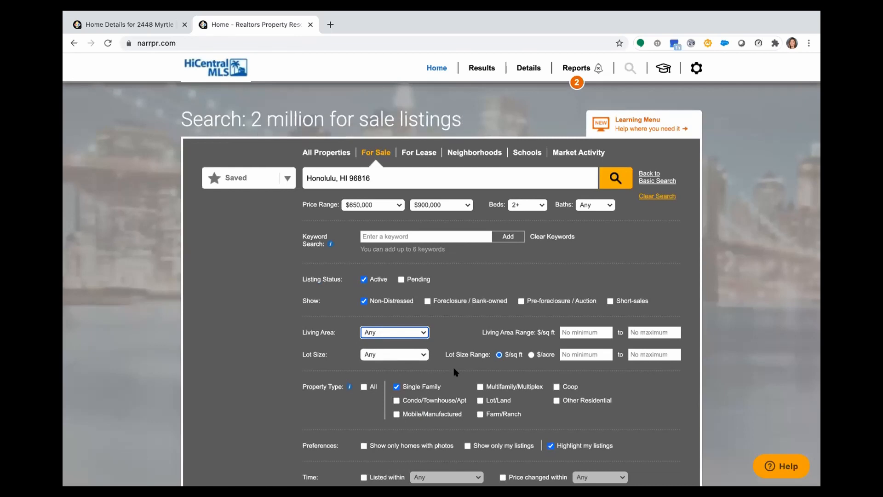
pyautogui.scroll(-2, 454, 372)
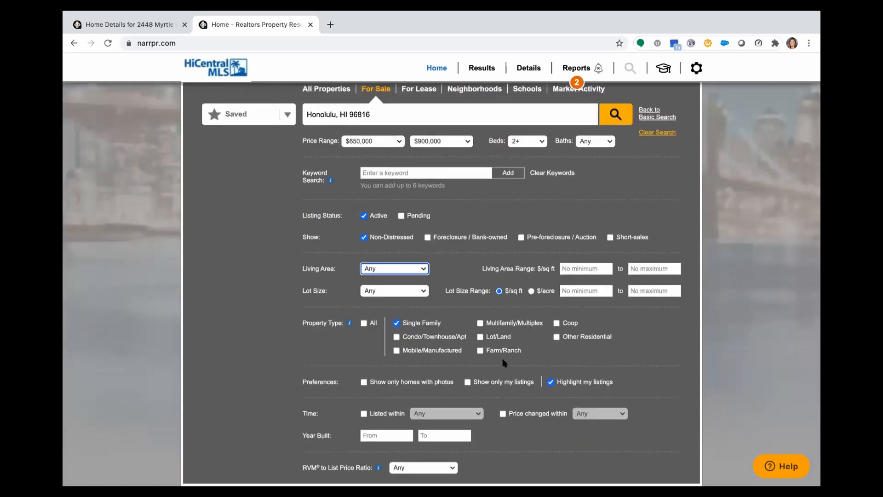
pyautogui.scroll(5, 503, 359)
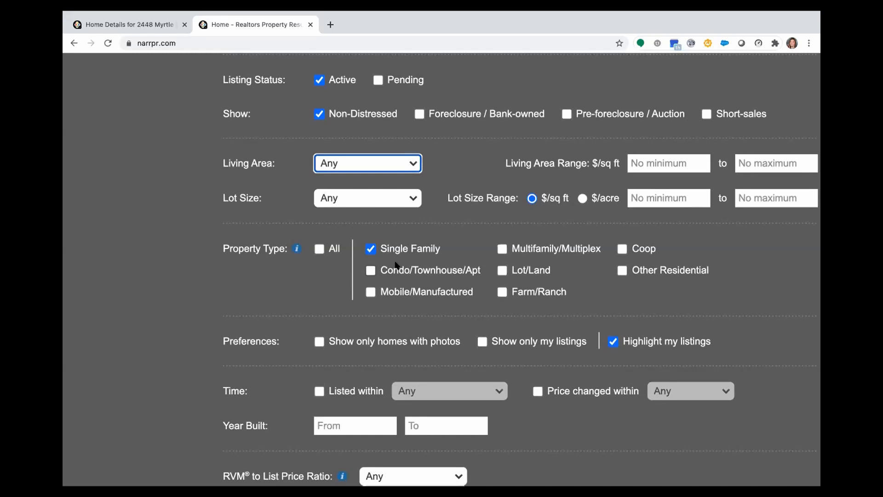
pyautogui.scroll(-3, 396, 299)
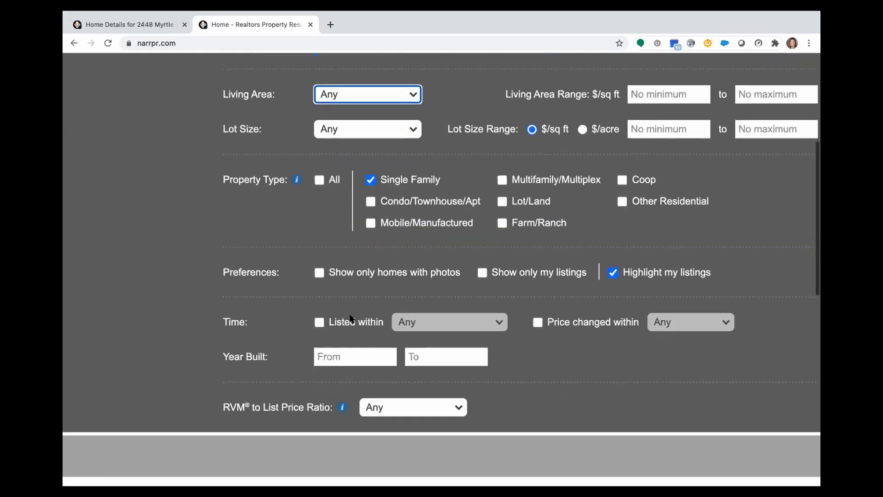
# Enable the Listed within filter, view its time options, and turn the filter off again
pyautogui.click(318, 322)
pyautogui.click(416, 321)
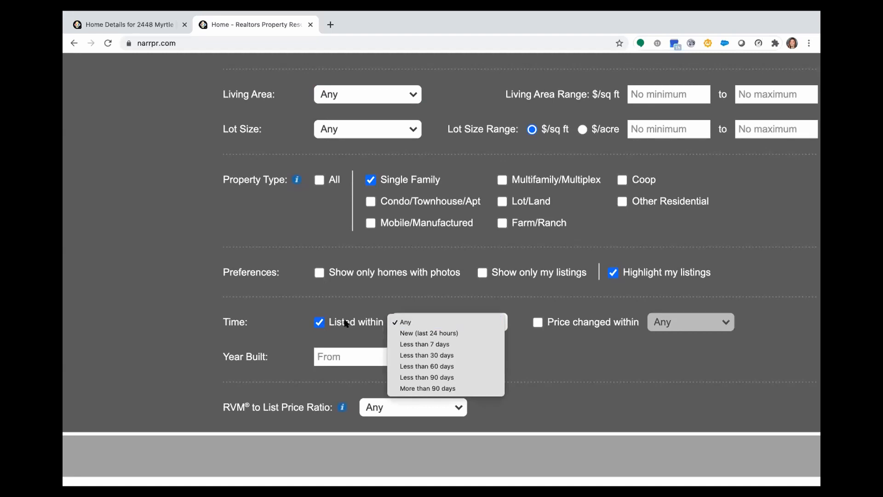
pyautogui.click(318, 322)
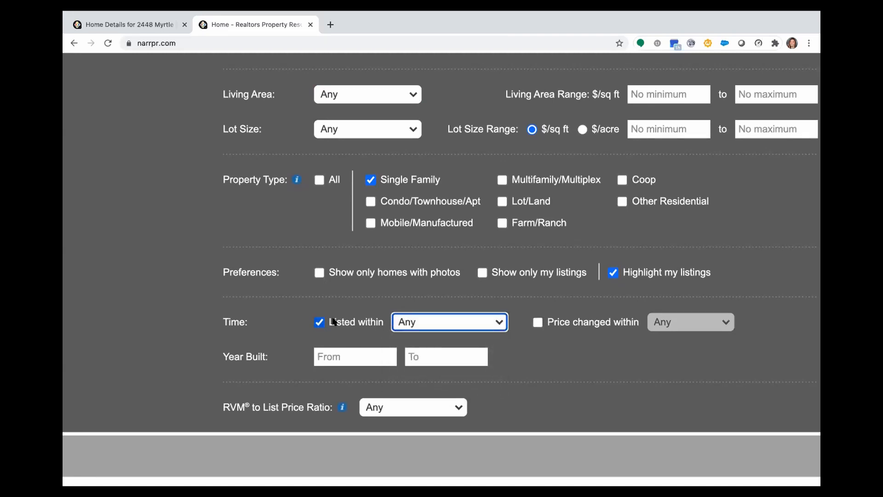
pyautogui.click(318, 322)
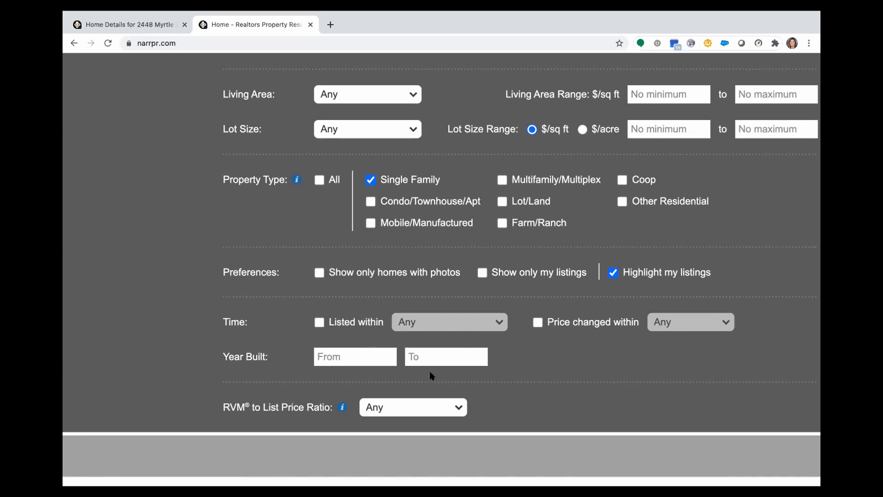
# Run the for-sale search for Honolulu, HI 96816 with the chosen filters
pyautogui.scroll(-5, 567, 376)
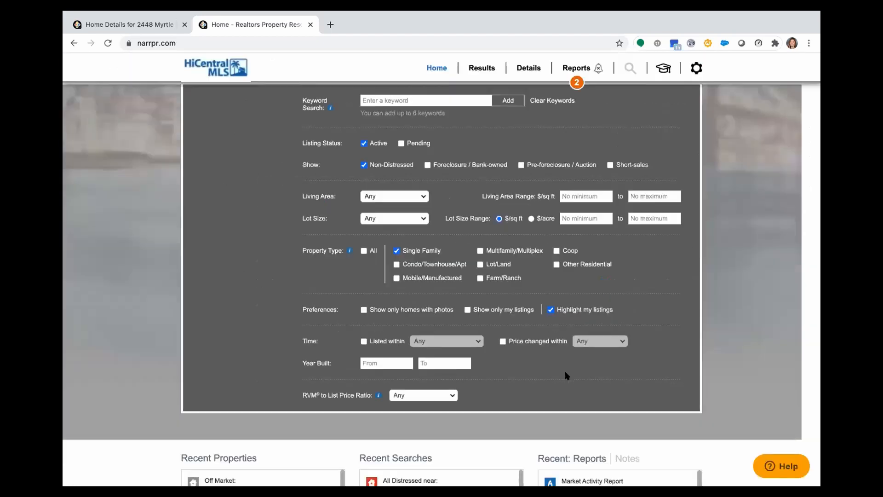
pyautogui.scroll(4, 567, 376)
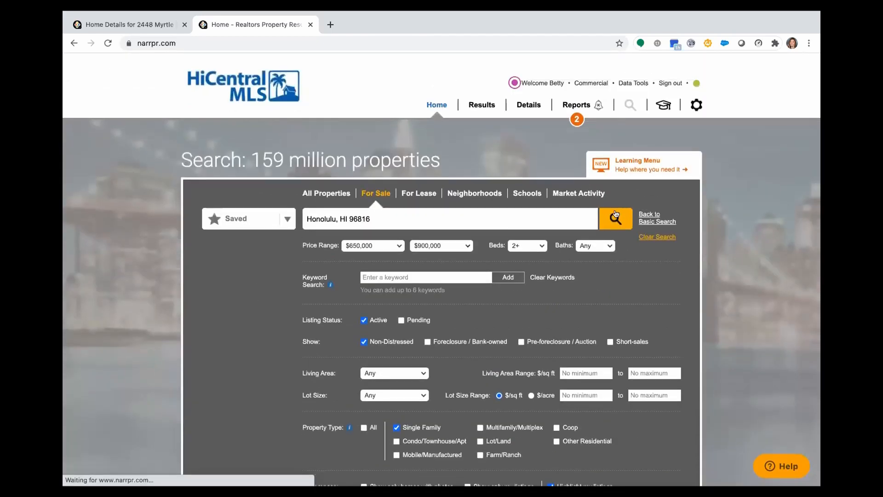
pyautogui.click(615, 218)
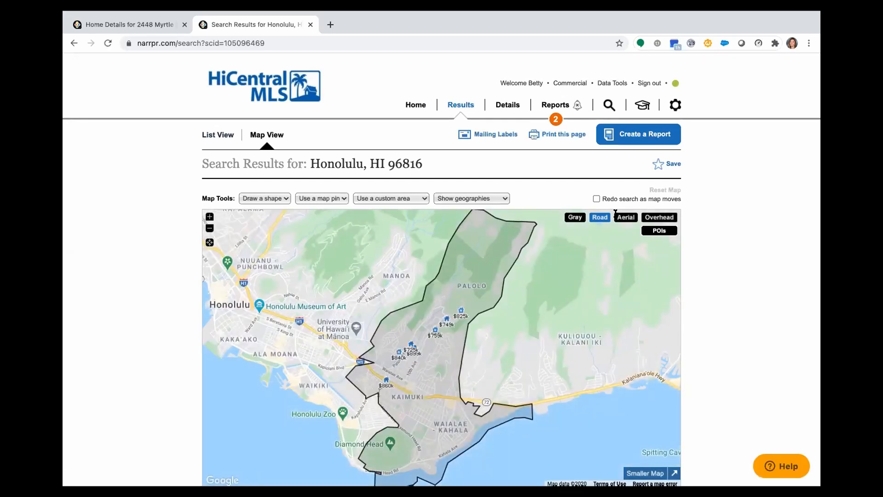
# Compare the list and map views of the search results and review the properties in the list
pyautogui.click(209, 135)
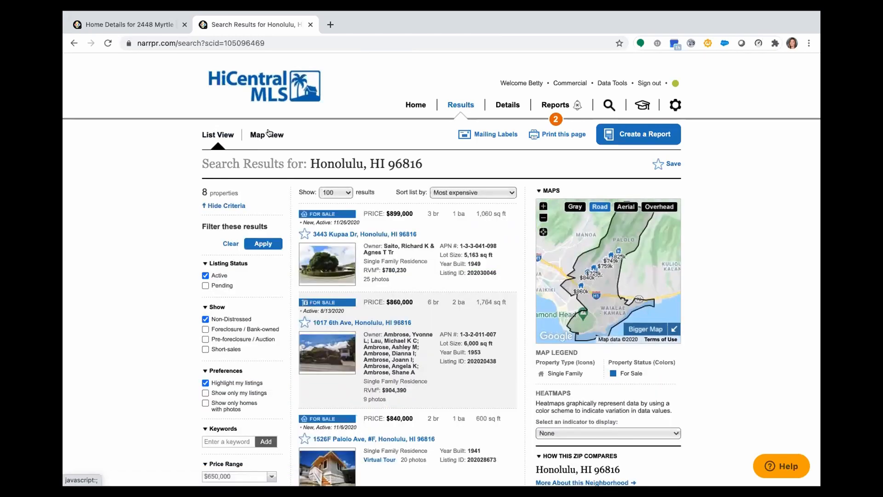
pyautogui.click(270, 133)
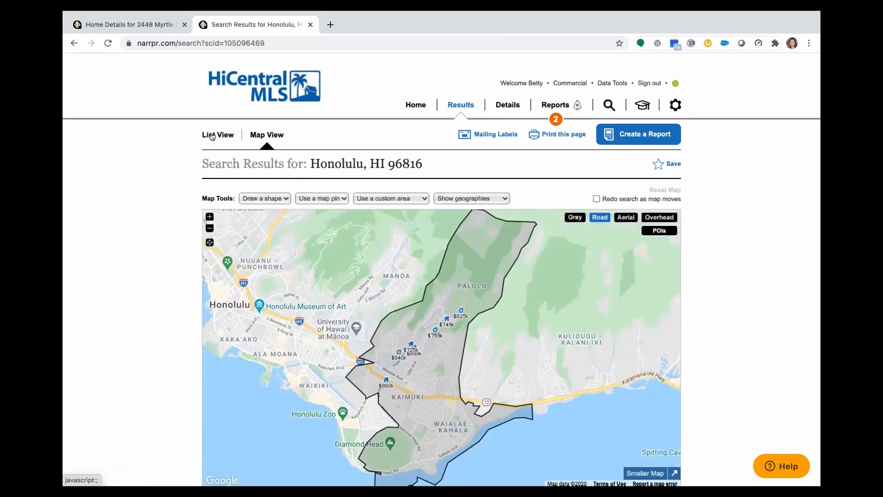
pyautogui.click(211, 136)
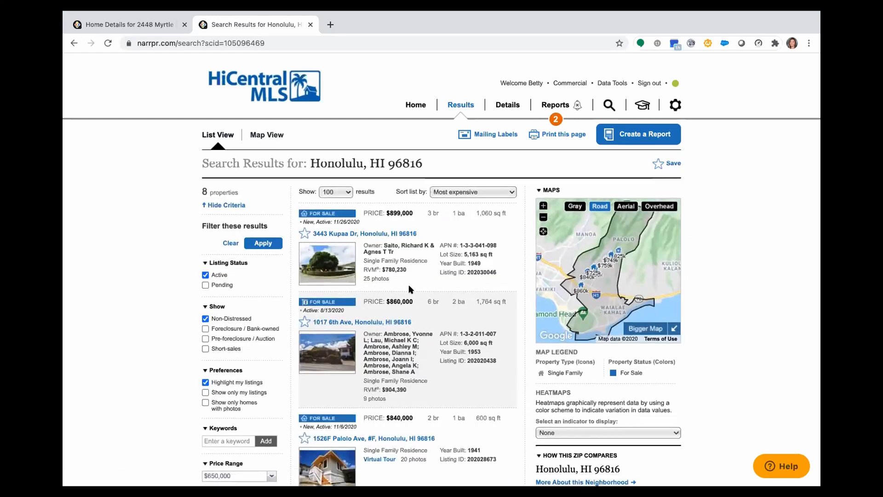
pyautogui.scroll(-2, 411, 288)
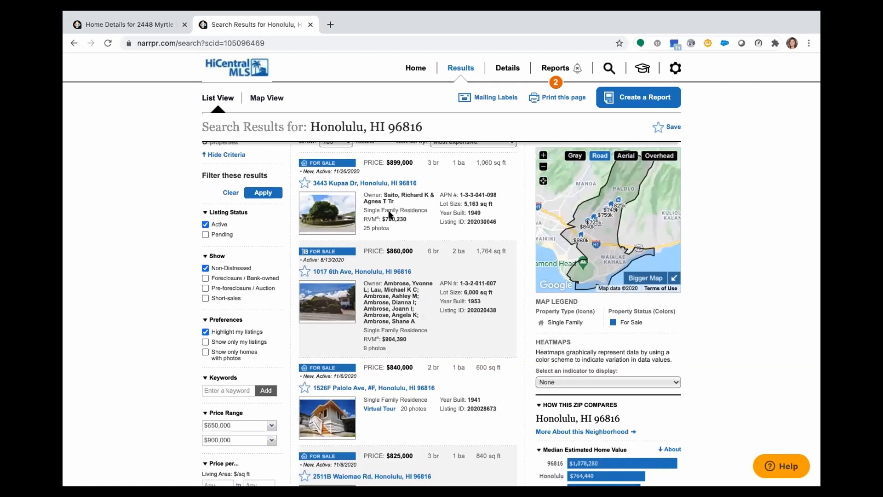
pyautogui.scroll(-6, 386, 404)
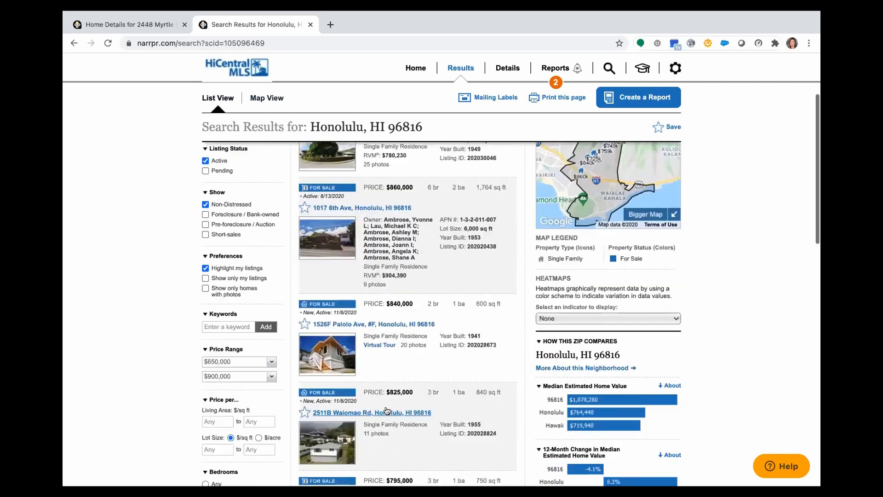
pyautogui.scroll(-5, 387, 410)
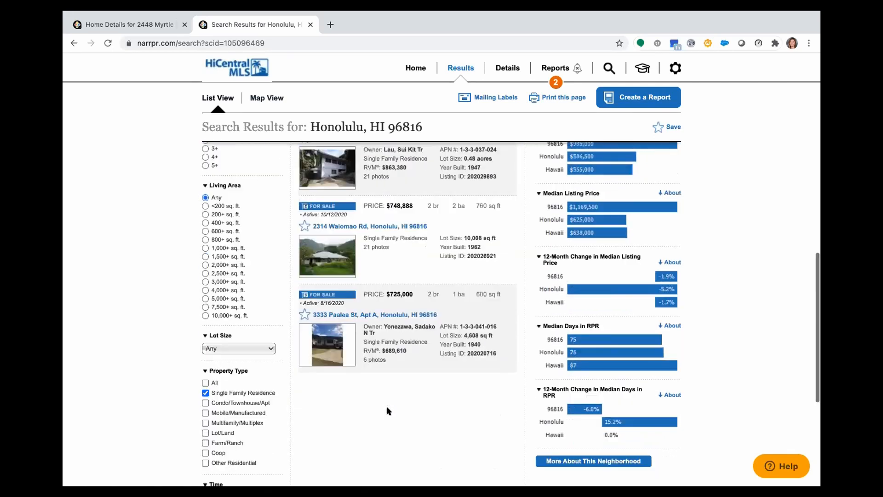
pyautogui.scroll(12, 389, 411)
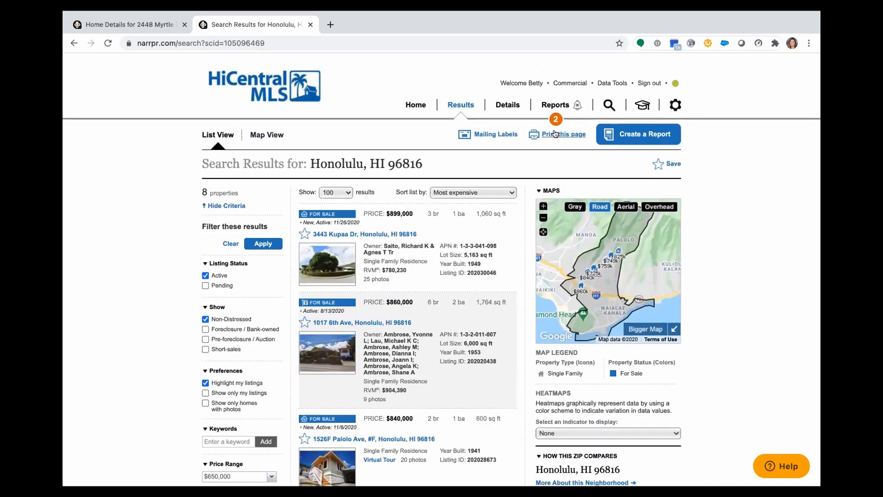
# Open the printable version of the search results, cancel the print dialog, and close the printable page
pyautogui.click(556, 131)
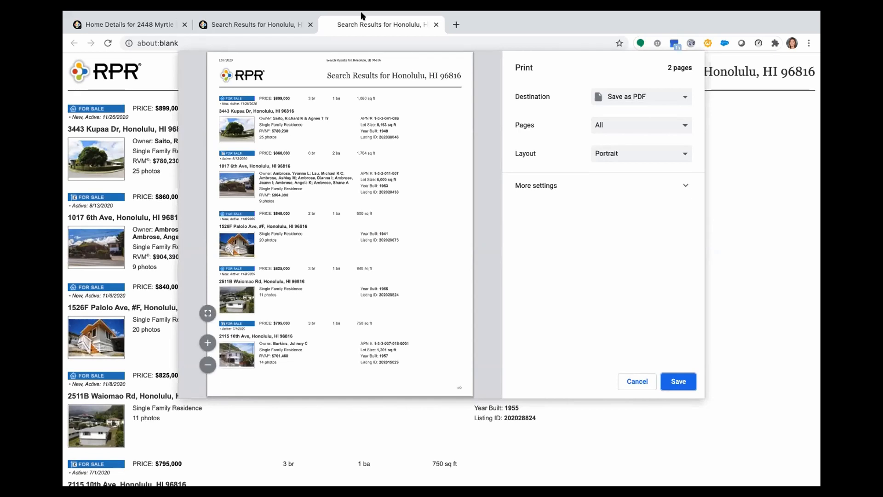
pyautogui.click(637, 382)
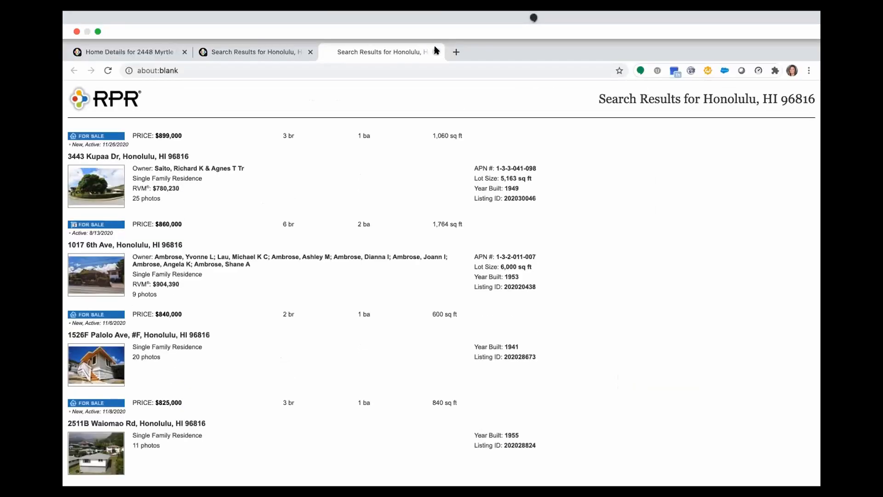
pyautogui.click(437, 52)
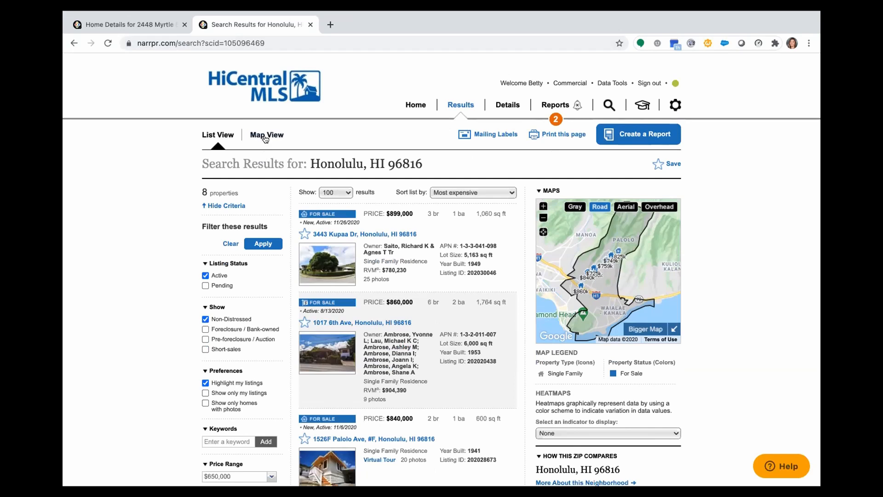
# In the map view, draw a polygon enclosing Manoa and western Palolo down to Kaimuki, and search for properties in that area
pyautogui.click(265, 138)
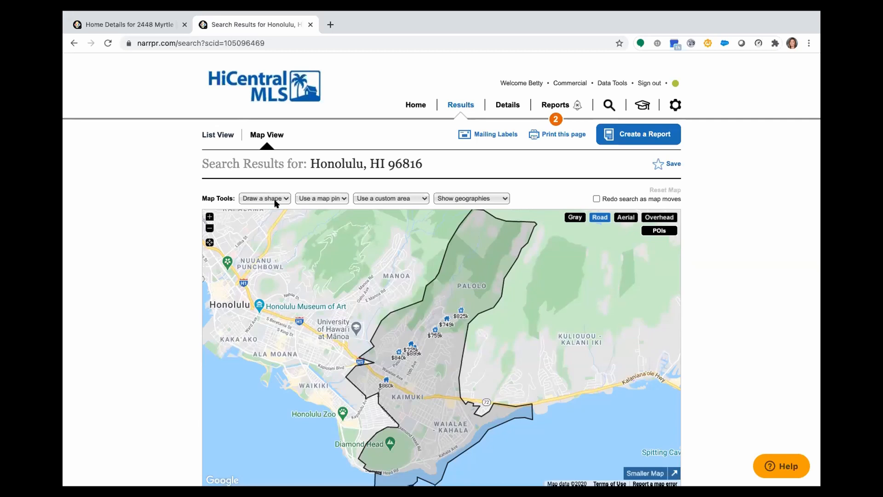
pyautogui.click(276, 199)
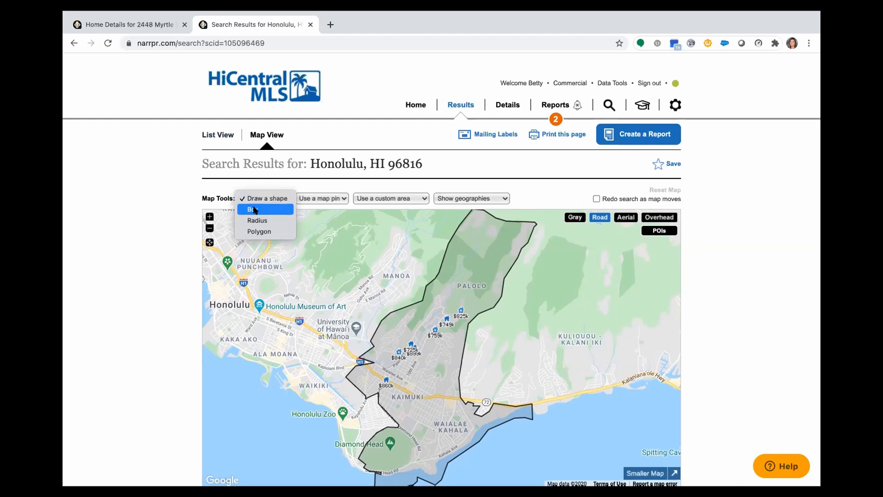
pyautogui.click(252, 232)
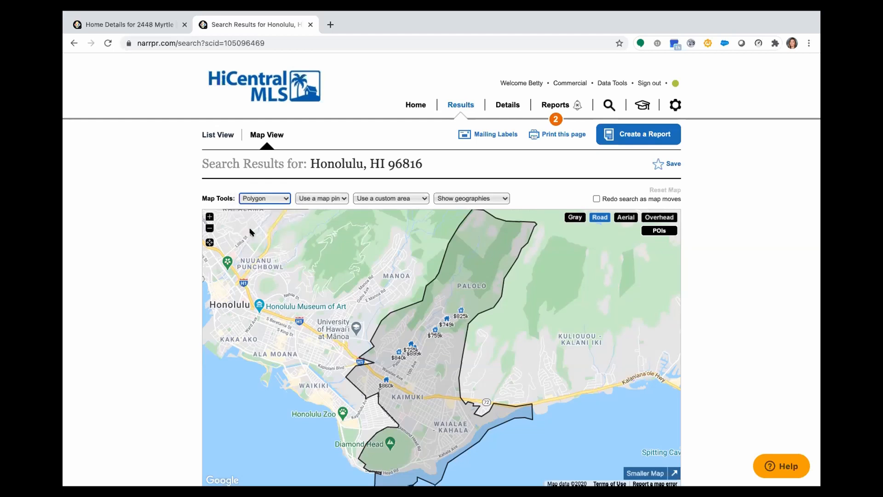
pyautogui.click(385, 234)
pyautogui.click(445, 257)
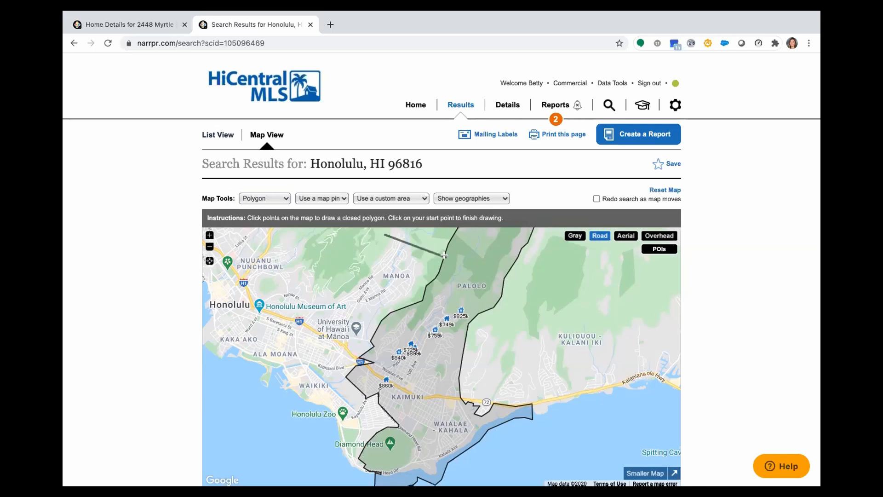
pyautogui.click(470, 306)
pyautogui.click(435, 382)
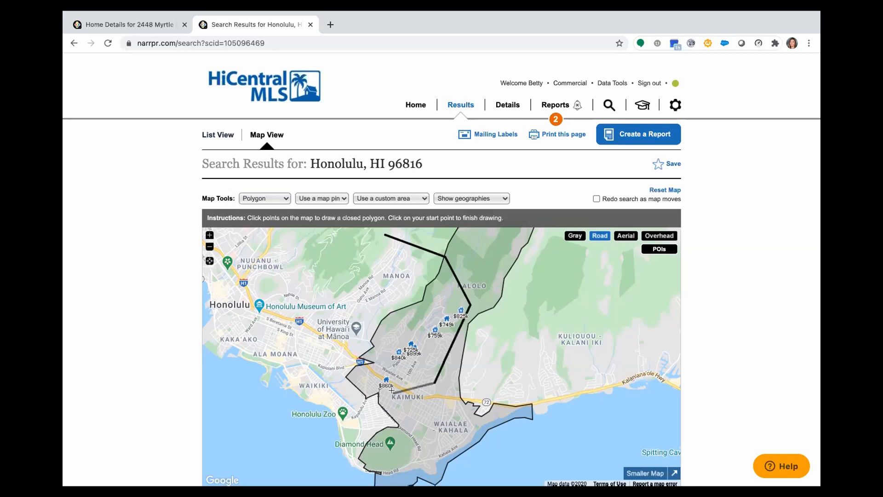
pyautogui.click(394, 392)
pyautogui.click(346, 345)
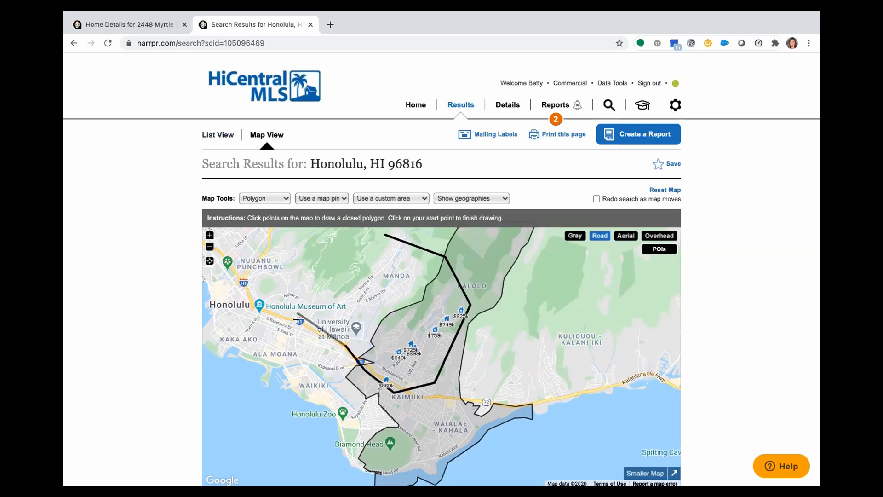
pyautogui.click(350, 296)
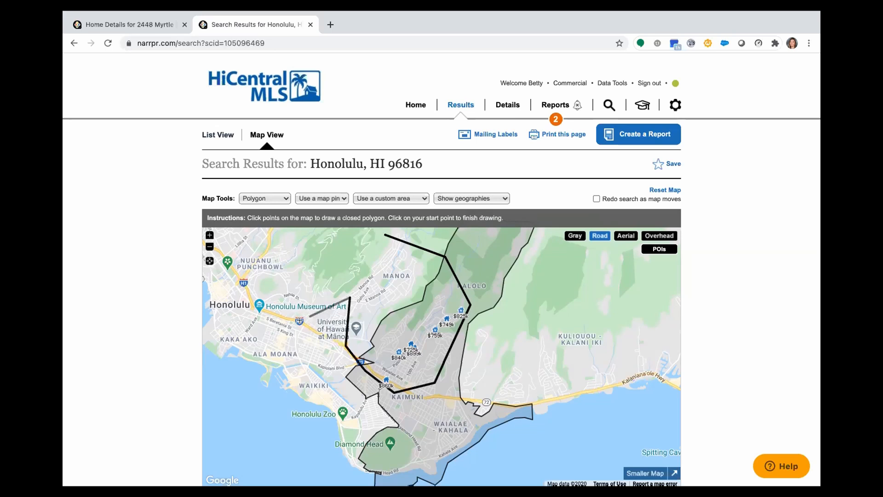
pyautogui.click(382, 235)
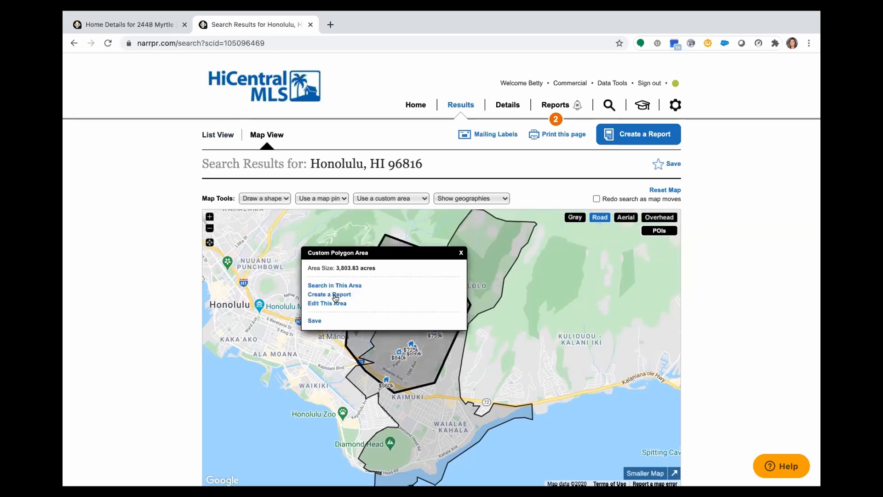
pyautogui.click(336, 282)
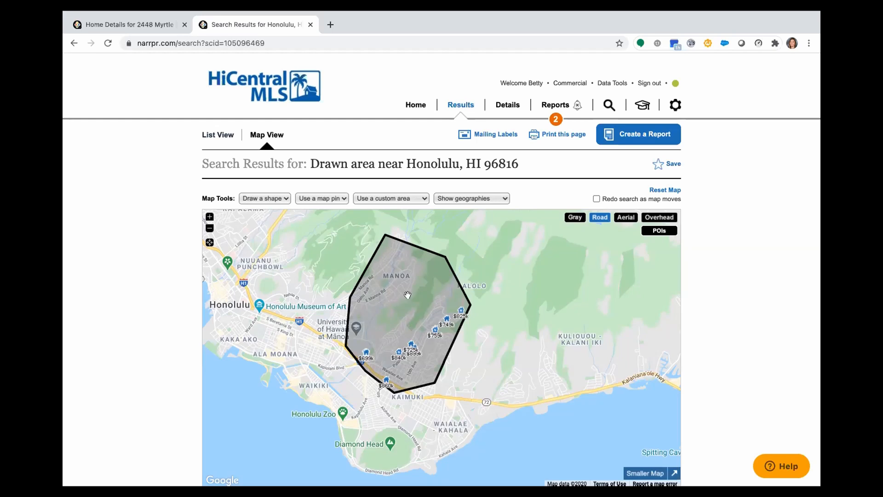
pyautogui.click(254, 198)
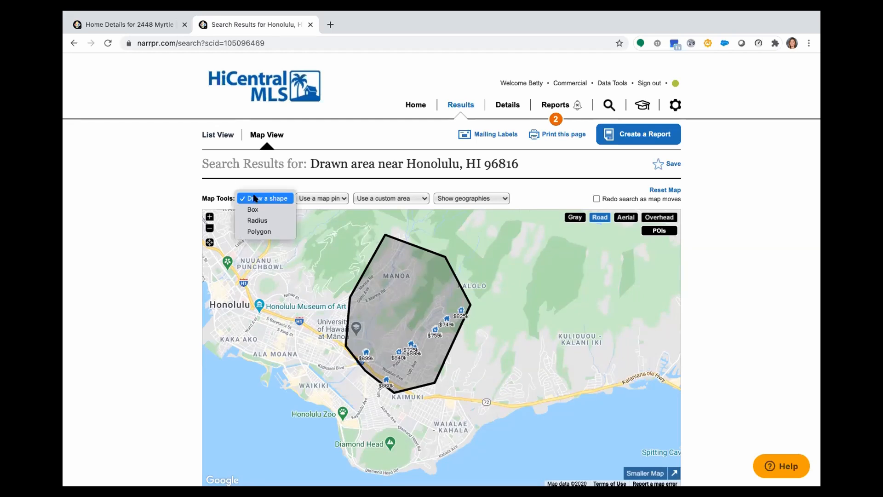
pyautogui.click(331, 198)
pyautogui.click(332, 198)
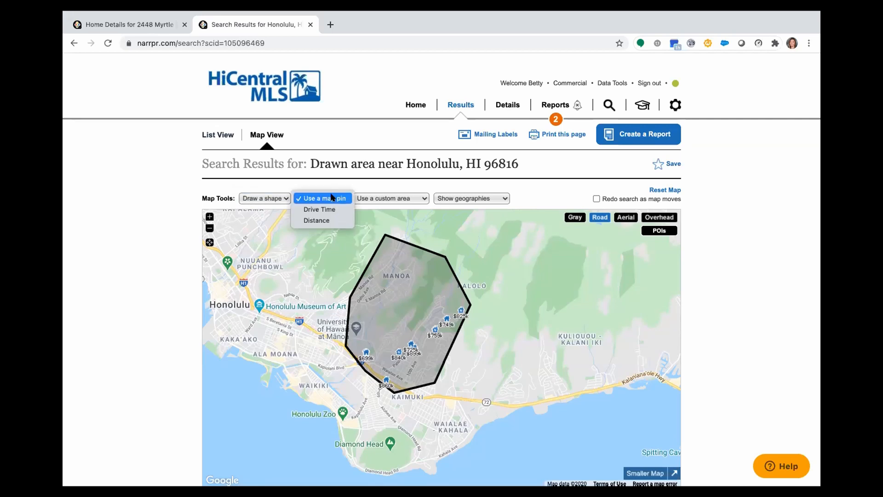
pyautogui.click(387, 306)
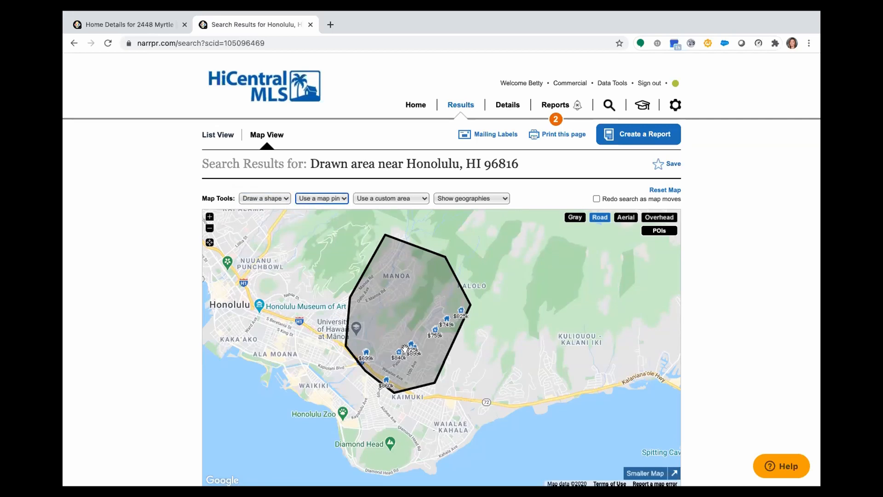
pyautogui.click(405, 296)
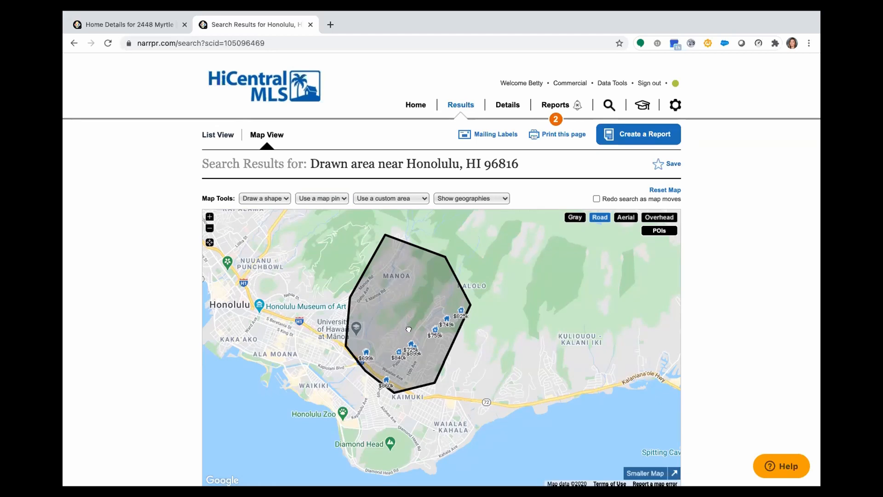
# Place a distance pin with a 1 mile radius at Chaminade University of Honolulu, and open and close the circle's area options
pyautogui.click(210, 217)
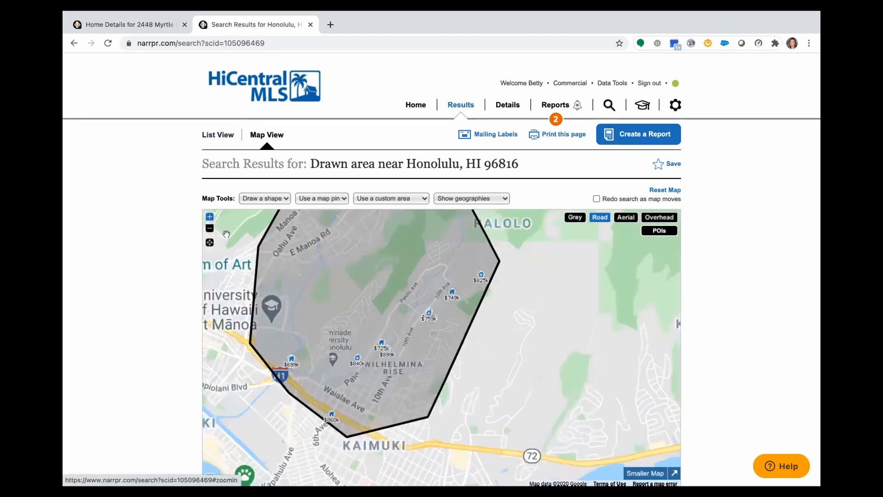
pyautogui.moveTo(370, 300); pyautogui.dragTo(386, 304)
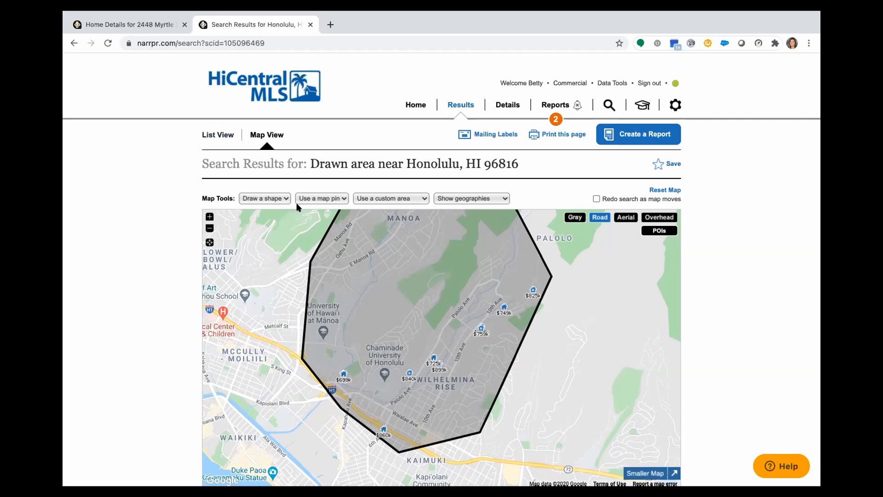
pyautogui.click(320, 198)
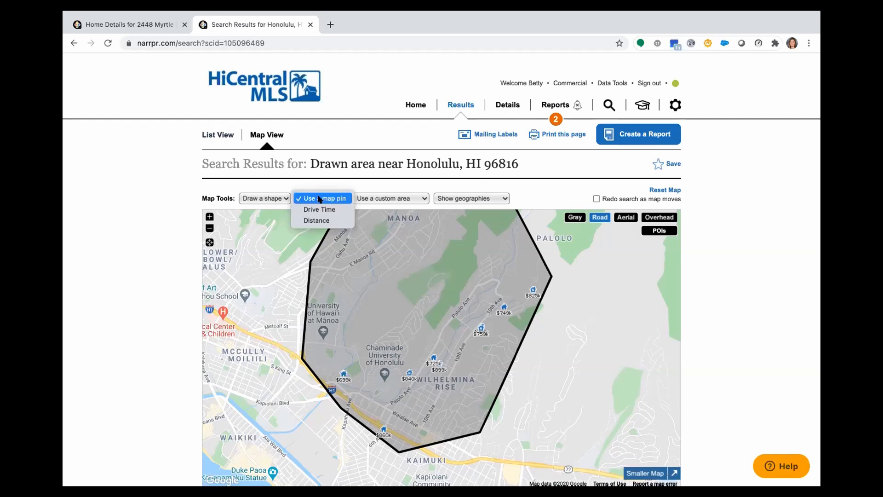
pyautogui.click(312, 220)
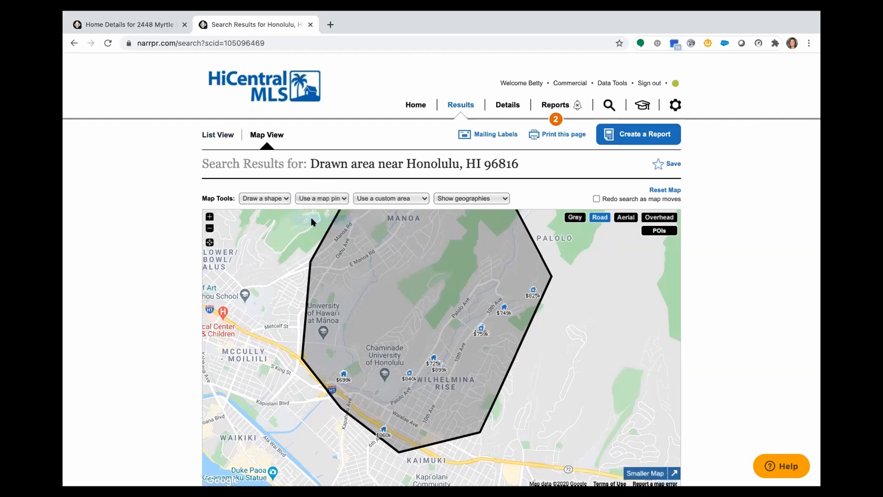
pyautogui.click(382, 370)
pyautogui.click(531, 302)
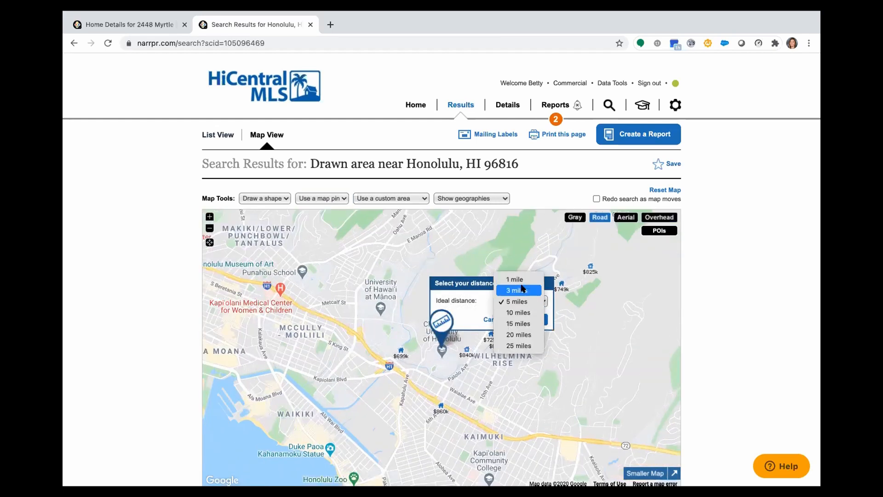
pyautogui.click(522, 280)
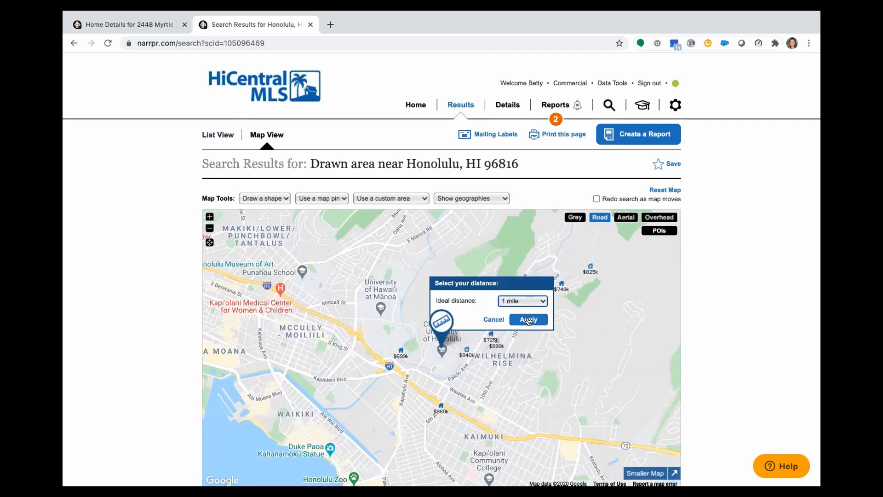
pyautogui.click(529, 321)
pyautogui.click(437, 374)
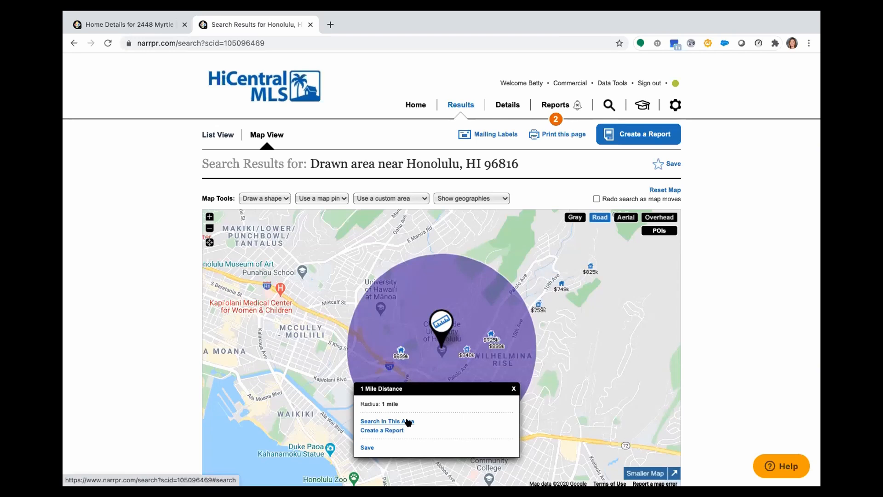
pyautogui.click(513, 387)
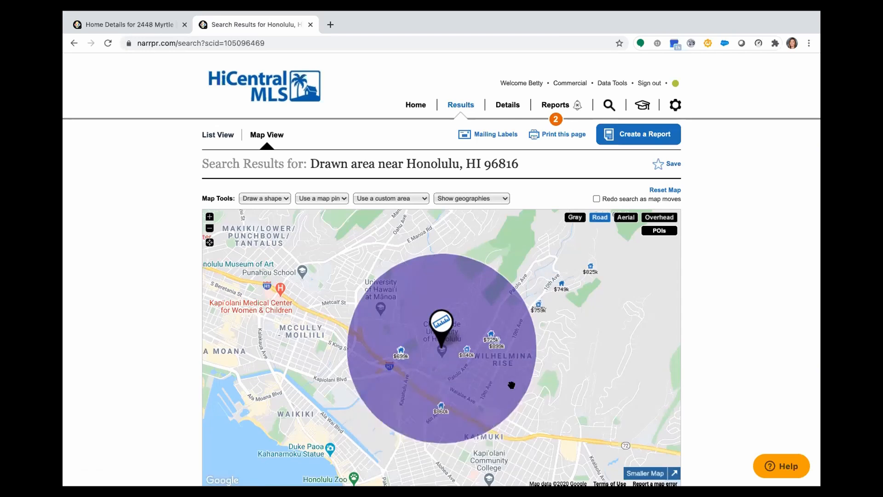
pyautogui.click(324, 201)
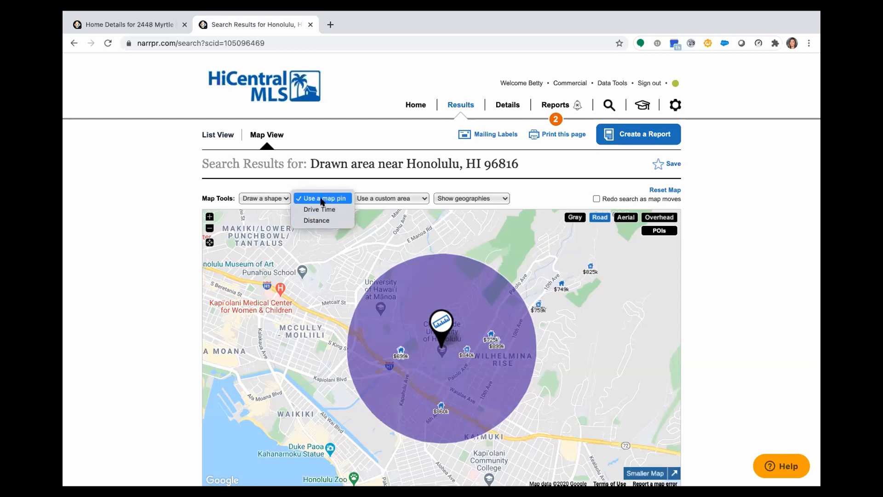
pyautogui.click(317, 221)
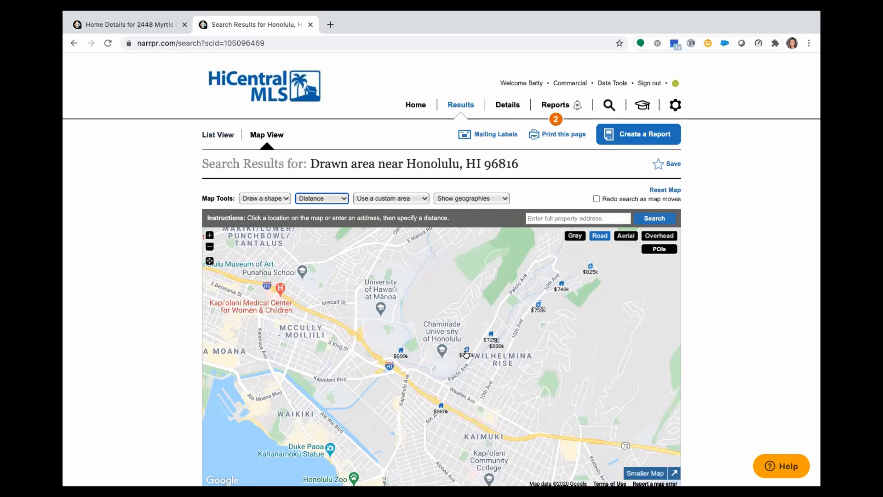
pyautogui.click(542, 218)
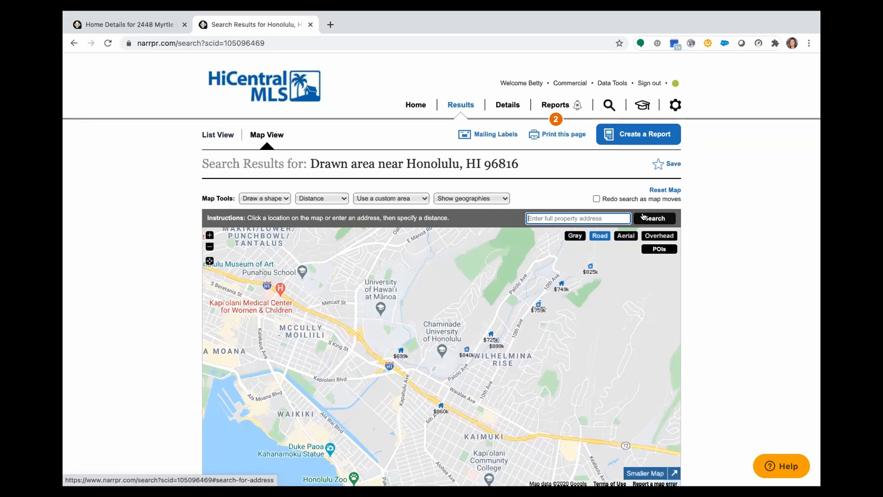
# Place a Drive Time pin at Chaminade University of Honolulu for a 5-minute car journey on Monday at 8 a.m., and search in its area
pyautogui.click(322, 198)
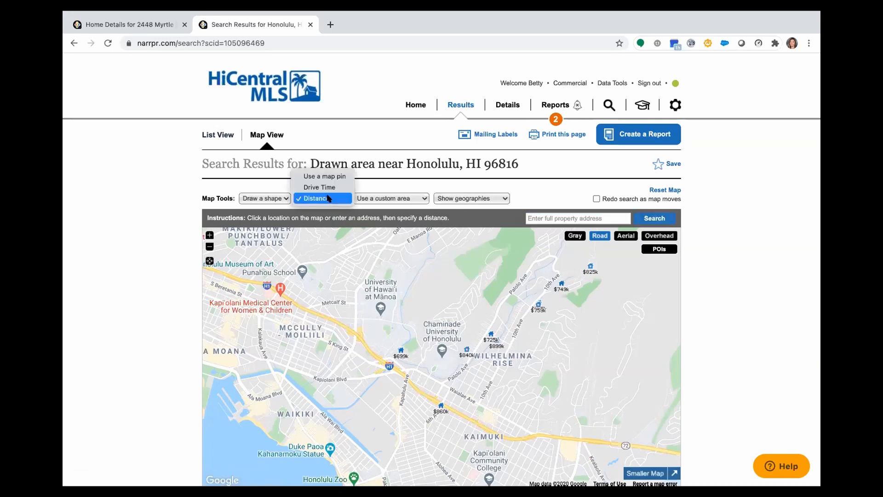
pyautogui.click(330, 187)
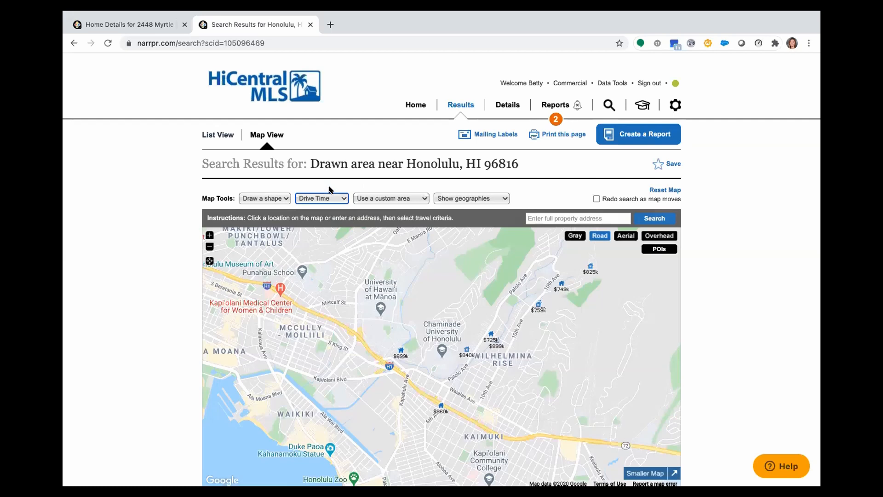
pyautogui.click(439, 349)
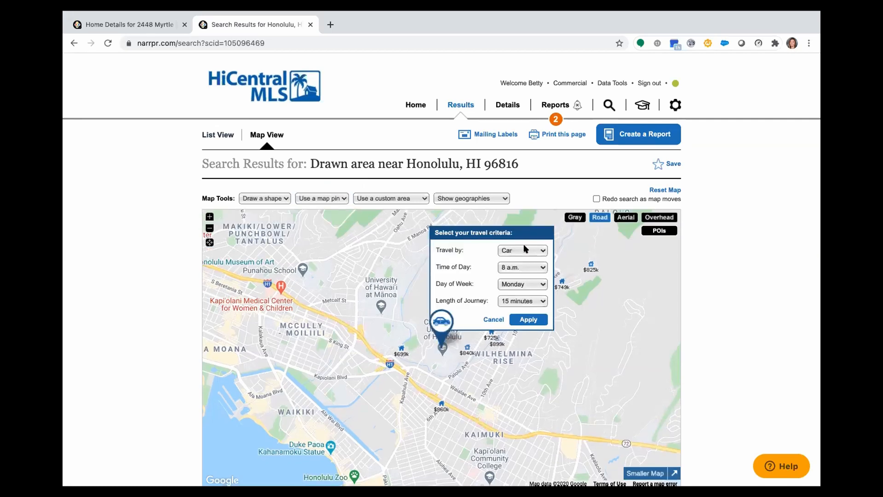
pyautogui.click(529, 304)
pyautogui.click(523, 280)
pyautogui.click(514, 266)
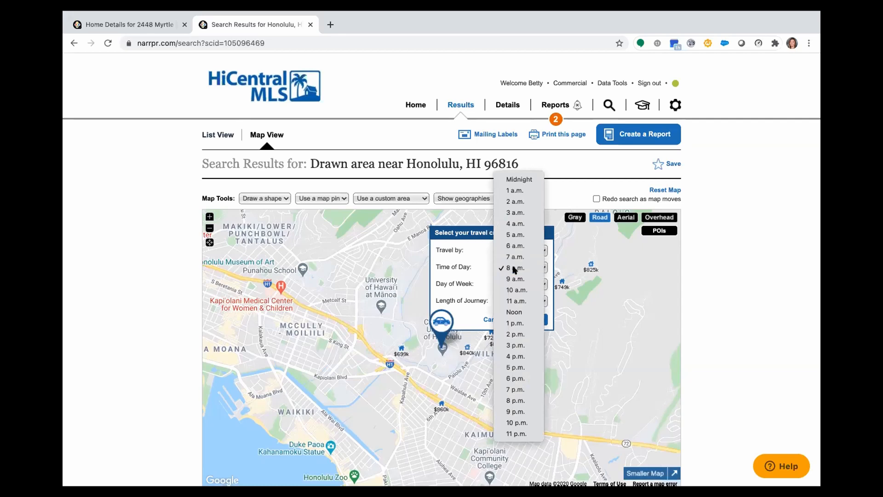
pyautogui.click(515, 267)
pyautogui.click(532, 317)
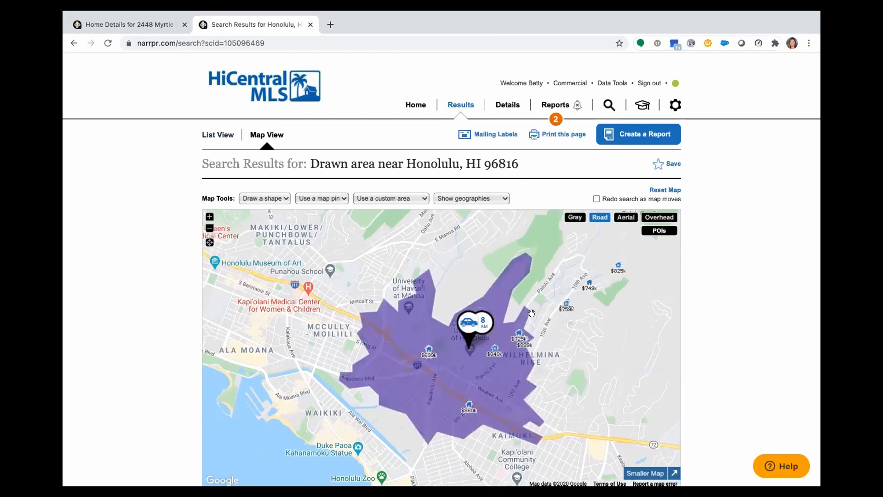
pyautogui.click(475, 377)
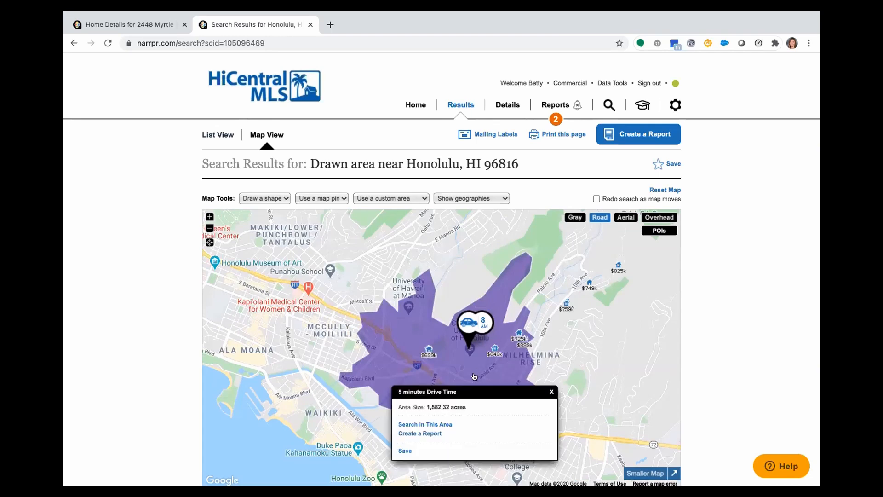
pyautogui.click(441, 425)
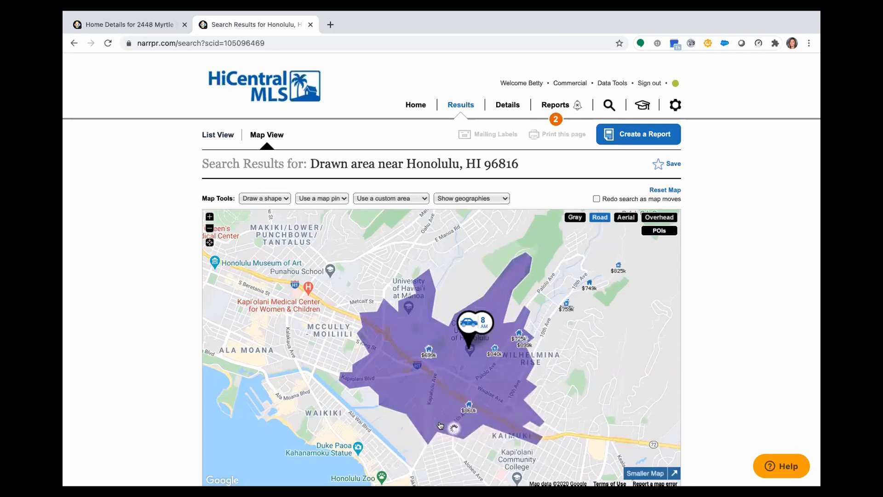
# Reopen the drive-time pin's travel criteria, try Walking as the travel mode, and cancel the change
pyautogui.click(478, 317)
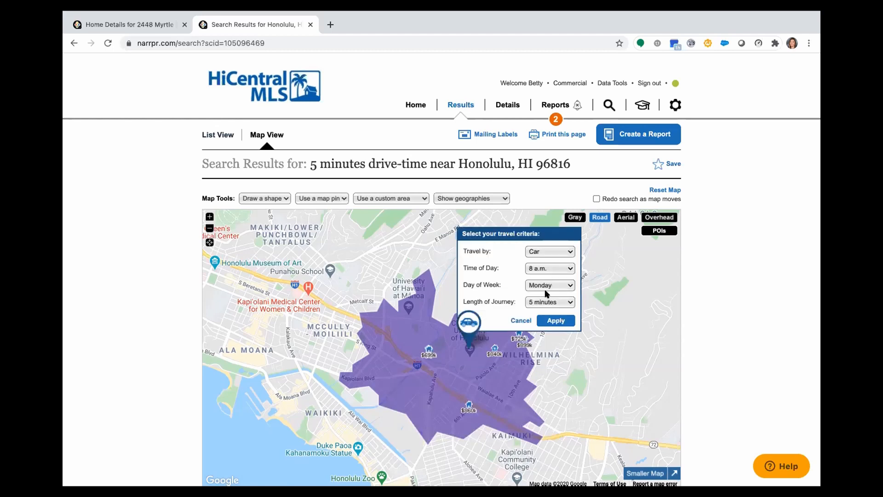
pyautogui.click(548, 251)
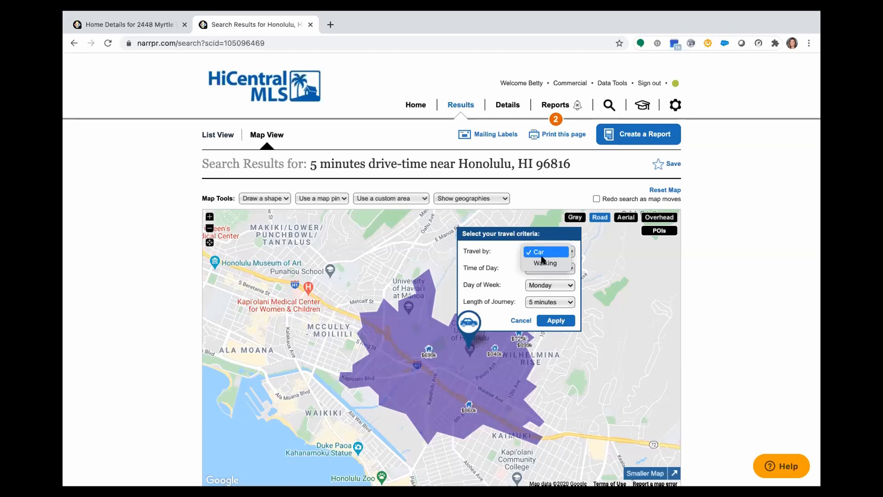
pyautogui.click(544, 263)
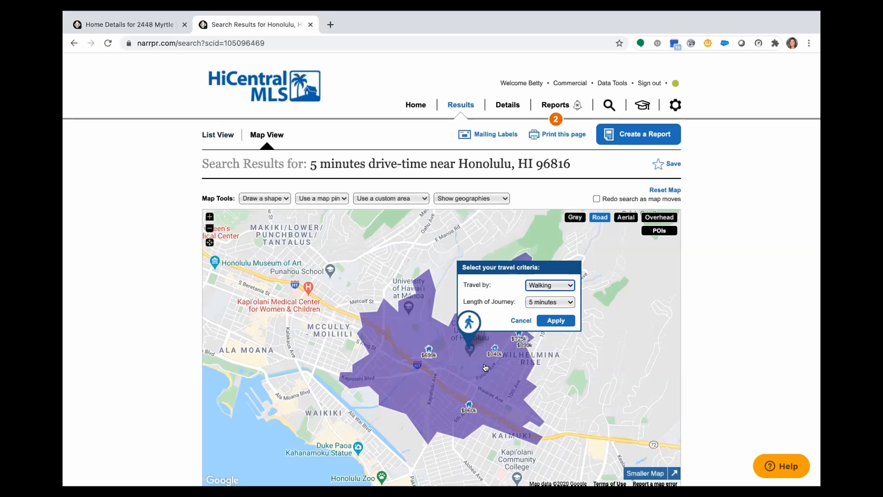
pyautogui.click(525, 321)
# Open the map's POI categories, look through the whole list, and hide it
pyautogui.click(654, 229)
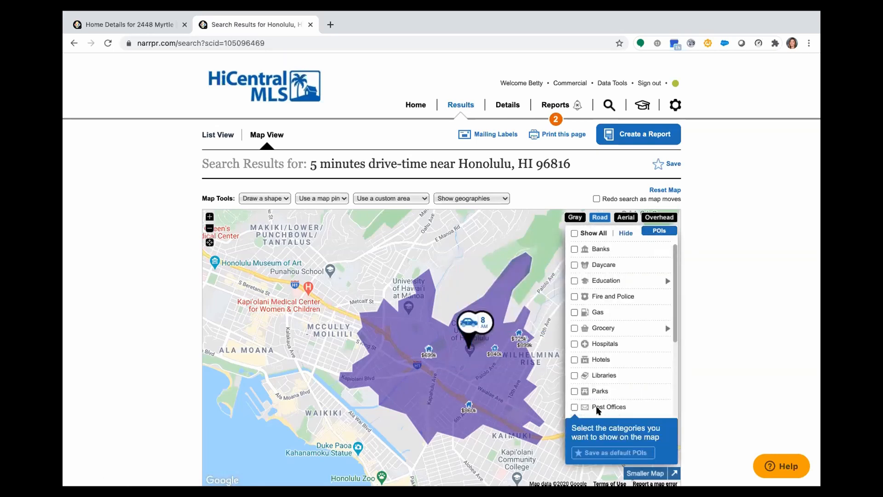
pyautogui.scroll(-5, 598, 407)
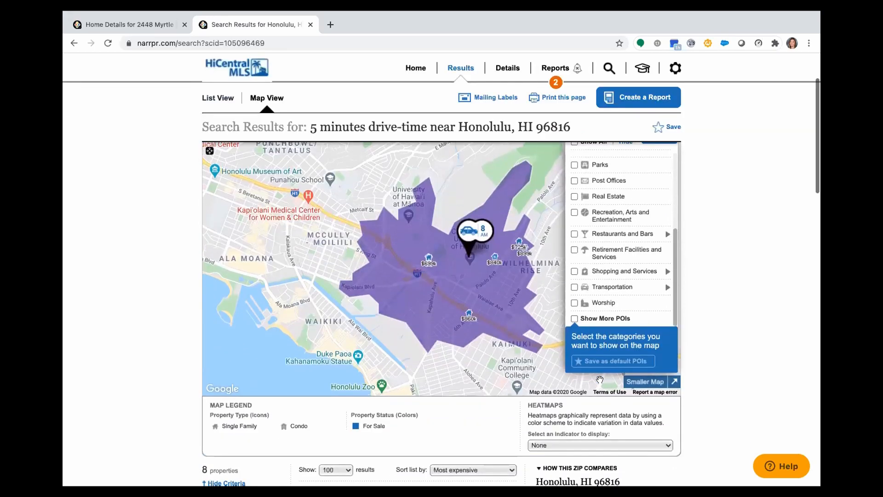
pyautogui.scroll(2, 601, 382)
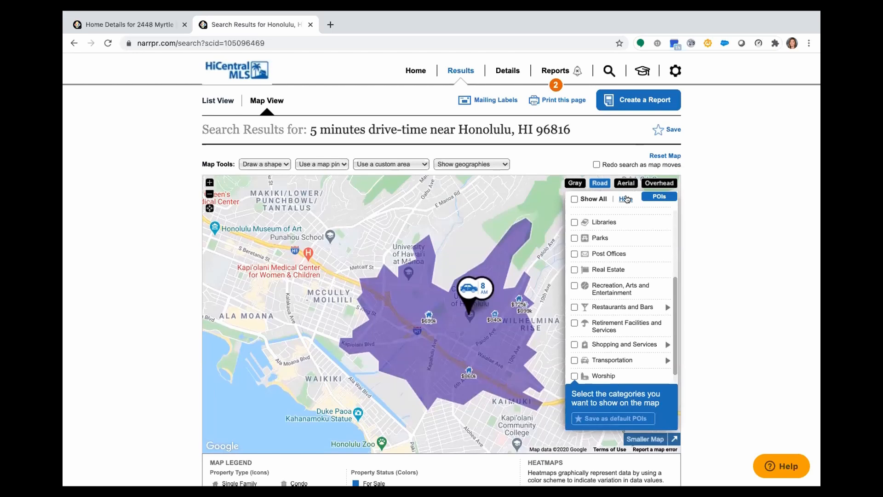
pyautogui.click(626, 199)
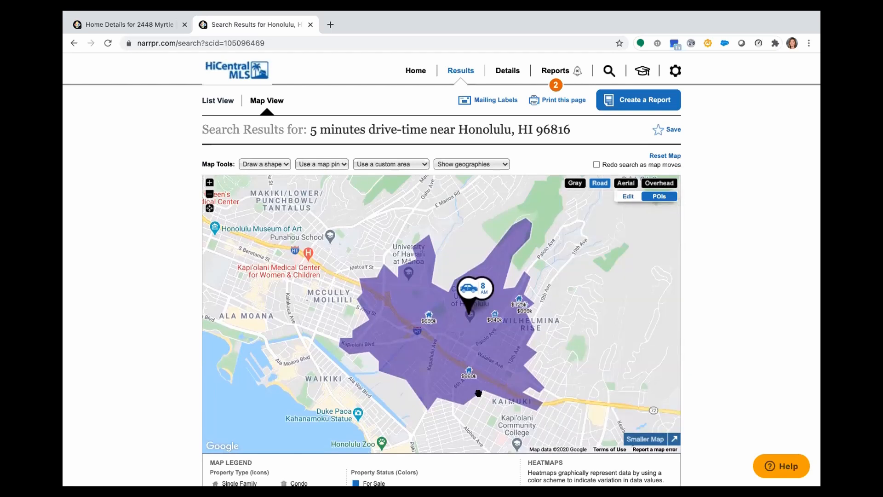
# Show Opportunity Zones on the map, switch to ZIP Codes, and select the 96816 area together with the adjoining Manoa area
pyautogui.click(459, 164)
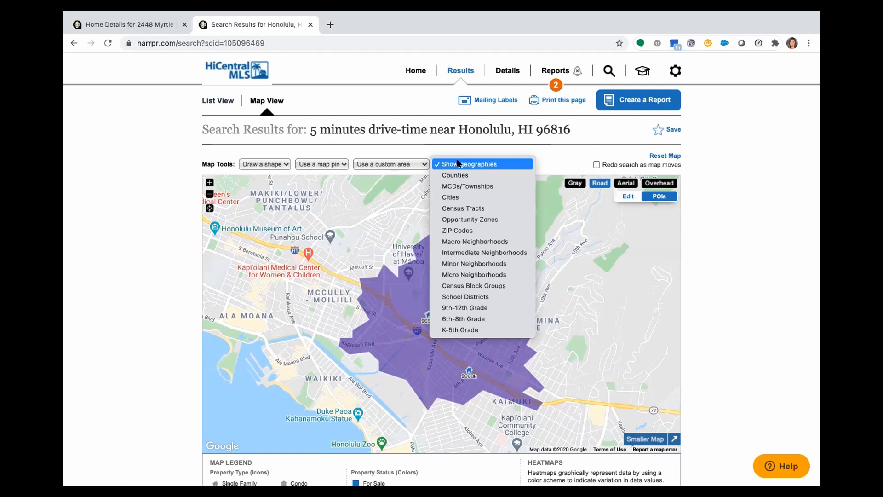
pyautogui.click(461, 220)
pyautogui.click(458, 167)
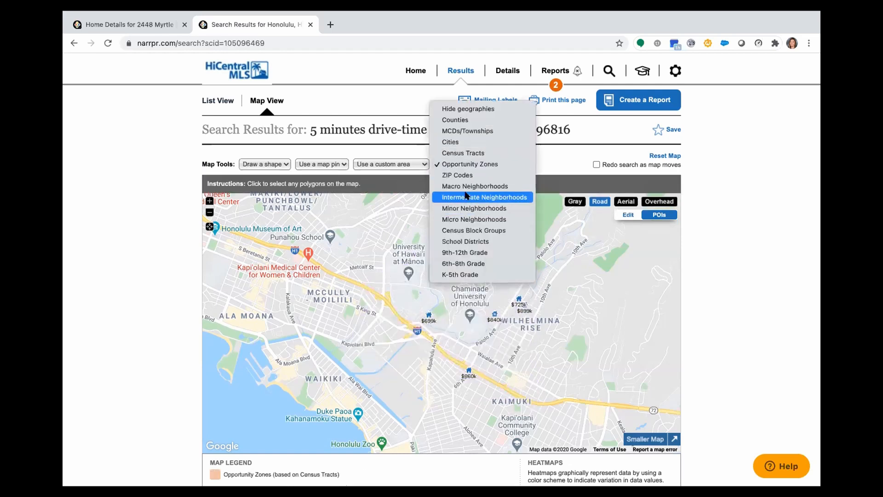
pyautogui.click(464, 175)
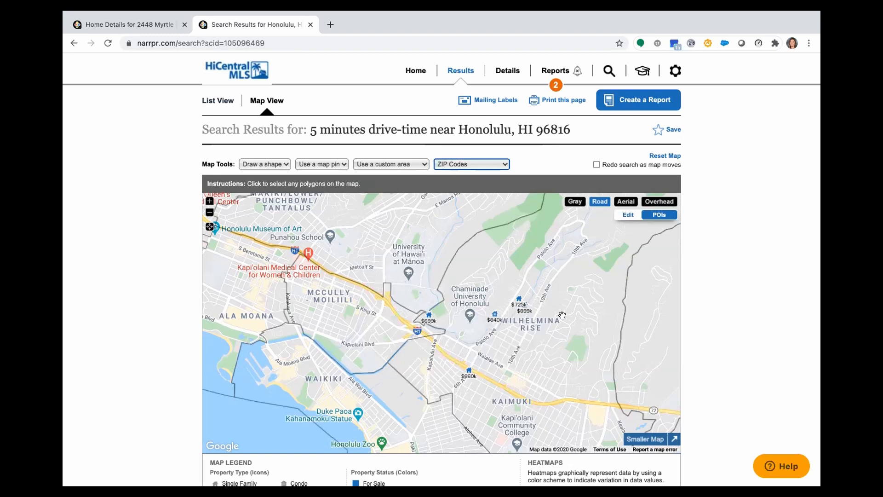
pyautogui.click(417, 281)
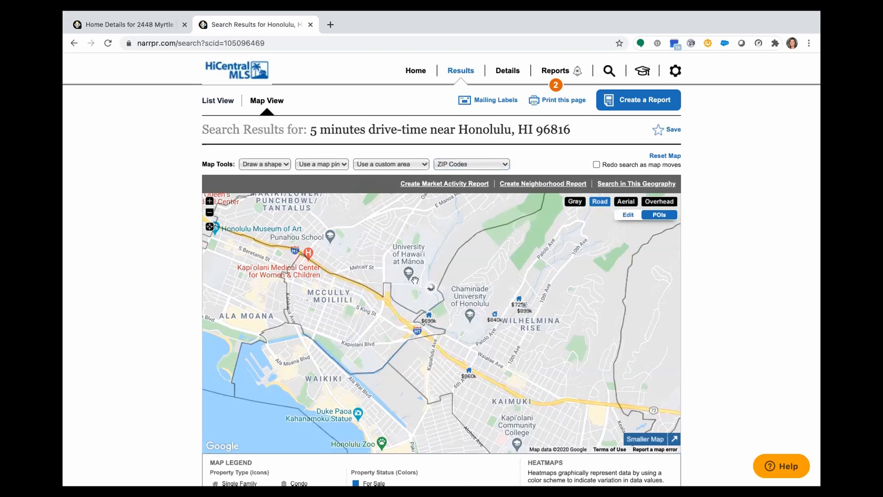
pyautogui.click(403, 269)
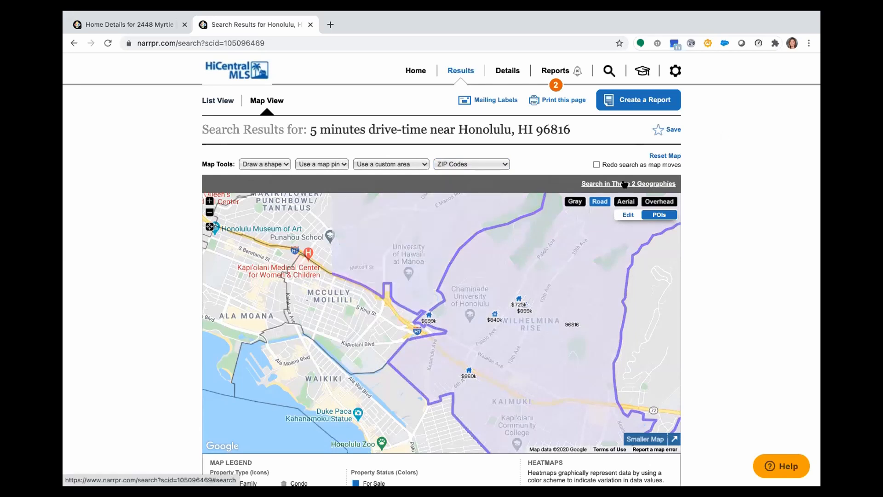
# Switch the map geographies to Macro Neighborhoods, select the area covering Palolo and Kaimuki, and view its wider extent
pyautogui.click(449, 162)
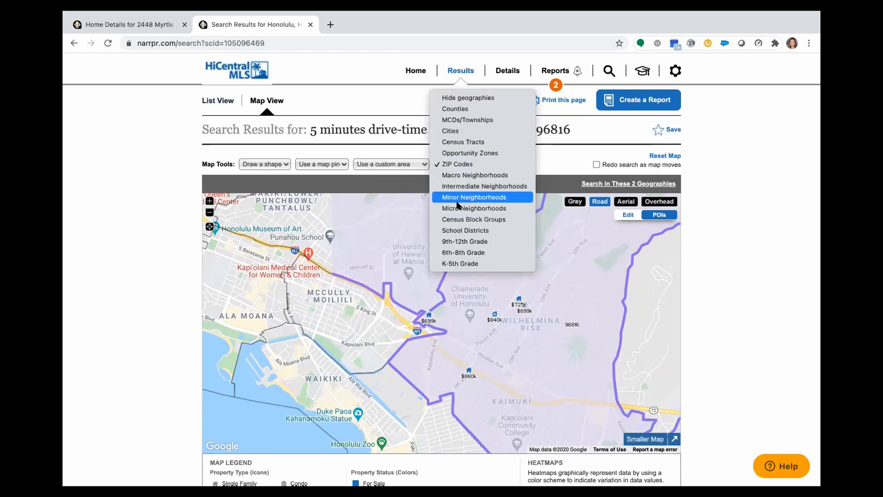
pyautogui.click(465, 176)
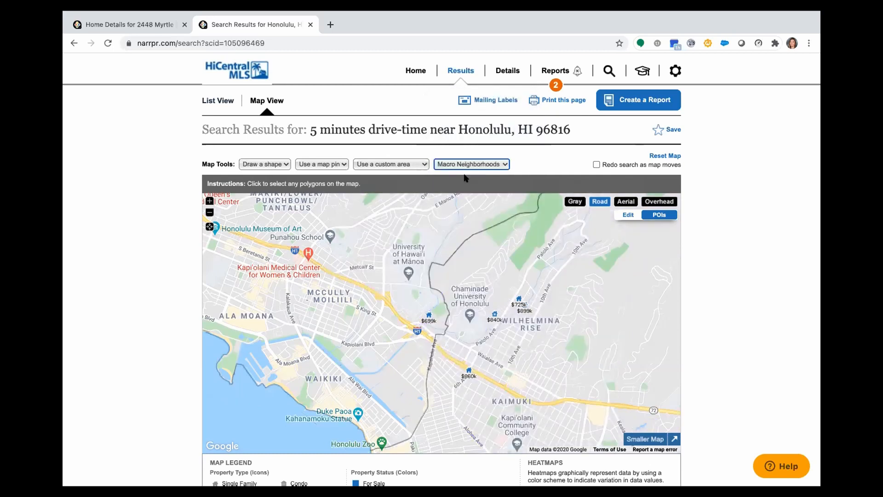
pyautogui.click(483, 291)
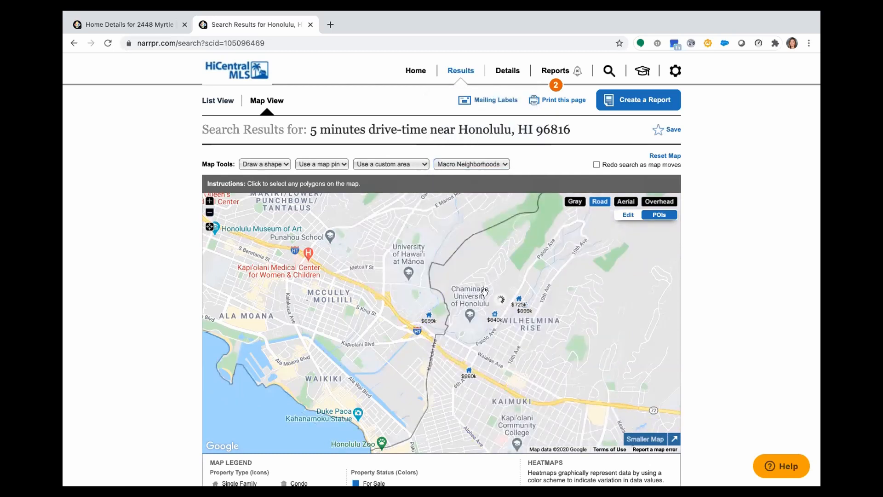
pyautogui.click(210, 213)
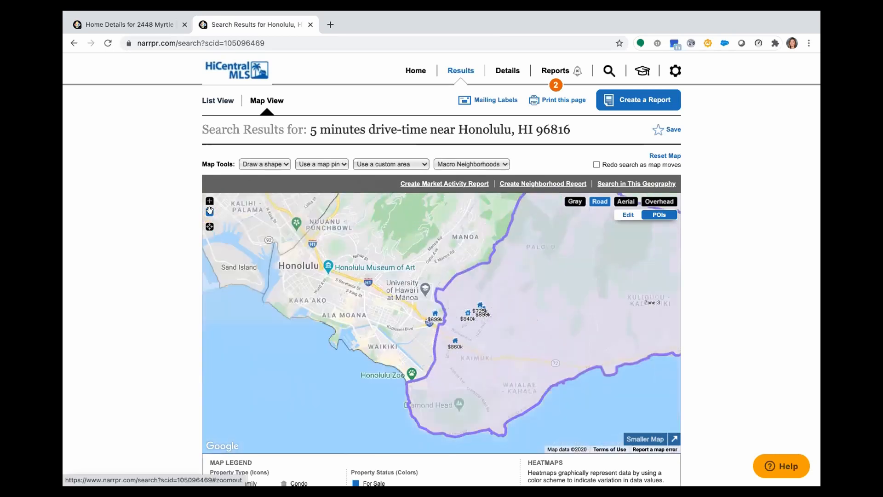
pyautogui.moveTo(554, 279); pyautogui.dragTo(503, 321)
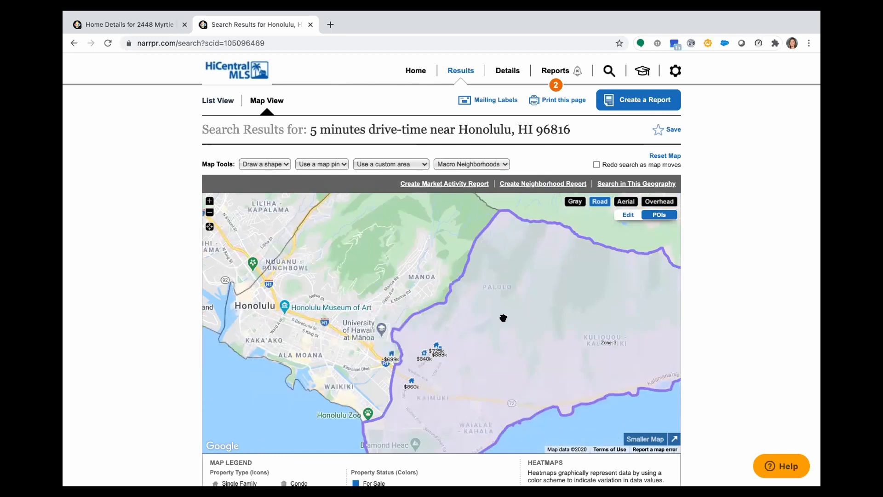
# Switch the map geographies to Intermediate Neighborhoods, followed by Micro Neighborhoods
pyautogui.click(482, 163)
pyautogui.click(484, 175)
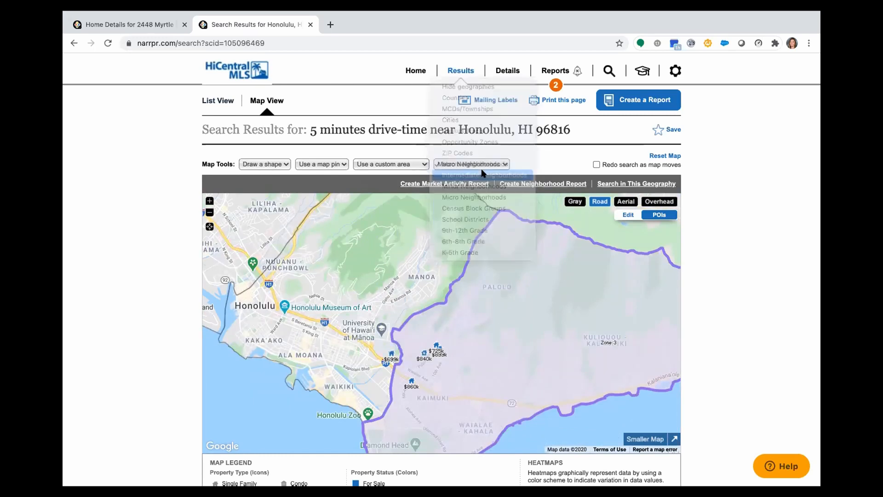
pyautogui.click(472, 165)
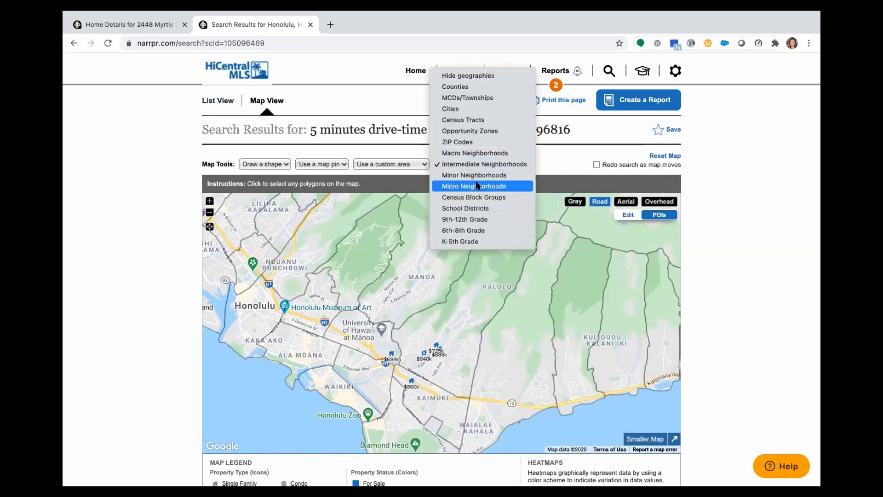
pyautogui.click(475, 185)
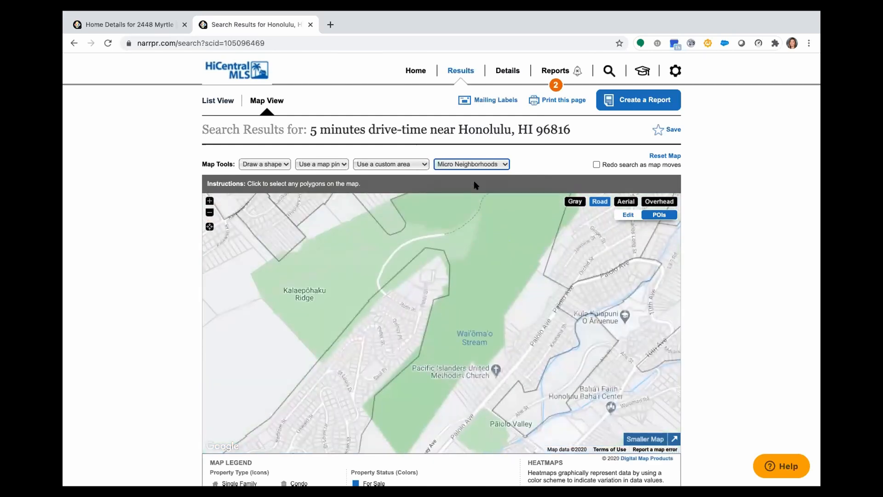
# Select the Saint Louis Heights micro neighborhood, inspect its full outline, and deselect it
pyautogui.moveTo(439, 271); pyautogui.dragTo(453, 249)
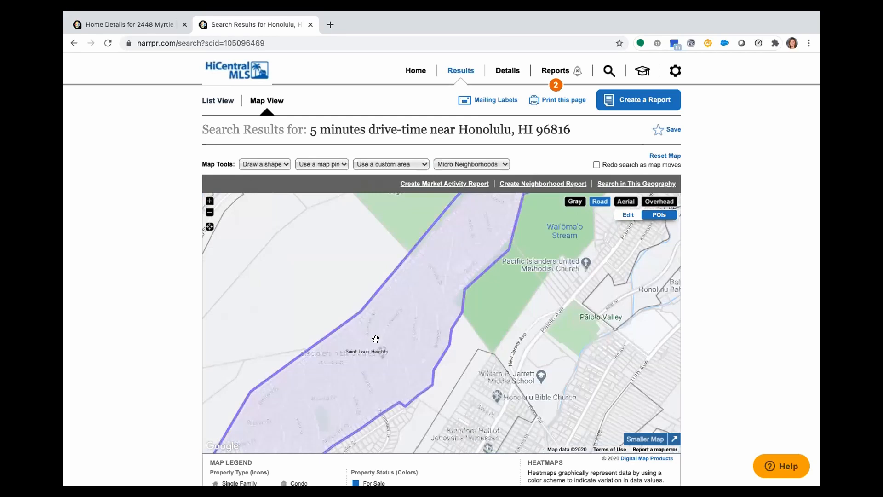
pyautogui.click(209, 213)
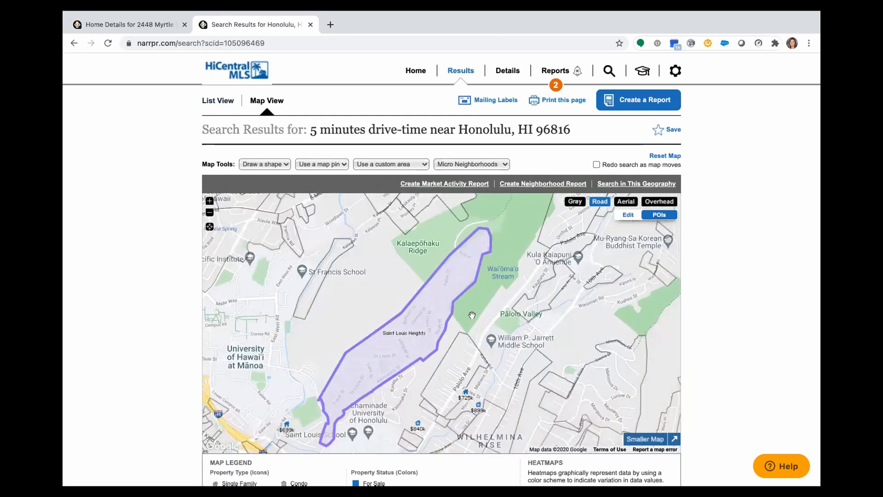
pyautogui.moveTo(500, 243); pyautogui.dragTo(506, 234)
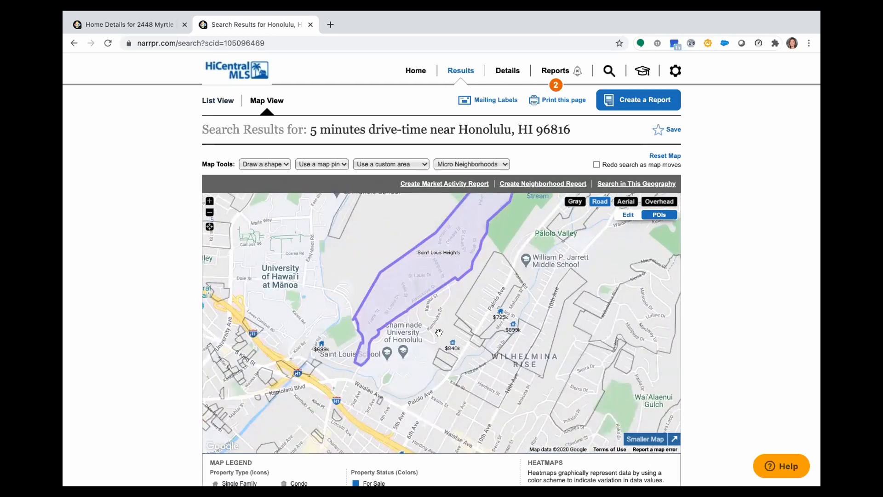
pyautogui.click(412, 279)
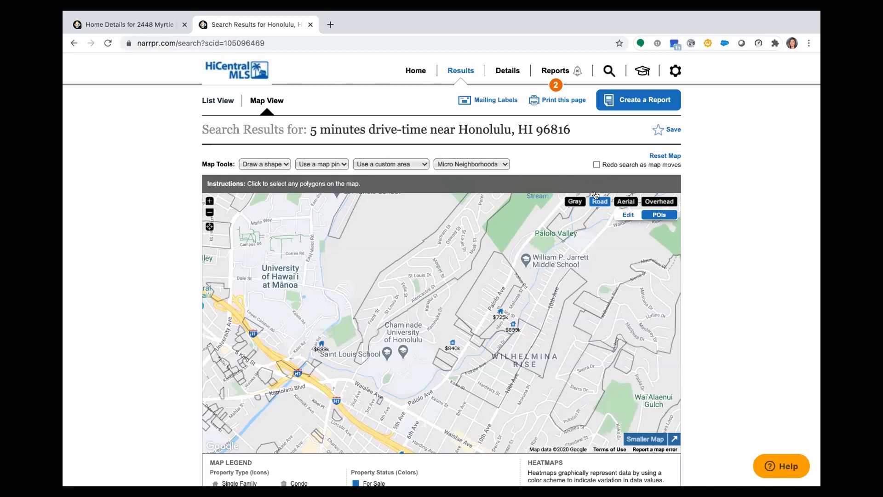
# Show the K-5th Grade school boundaries on the map, and hide all geographies
pyautogui.click(479, 164)
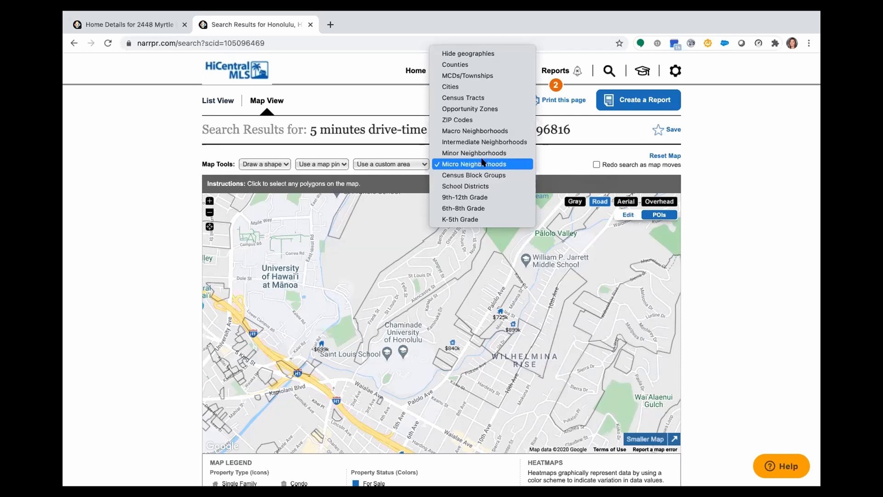
pyautogui.click(482, 162)
pyautogui.click(481, 164)
pyautogui.click(467, 220)
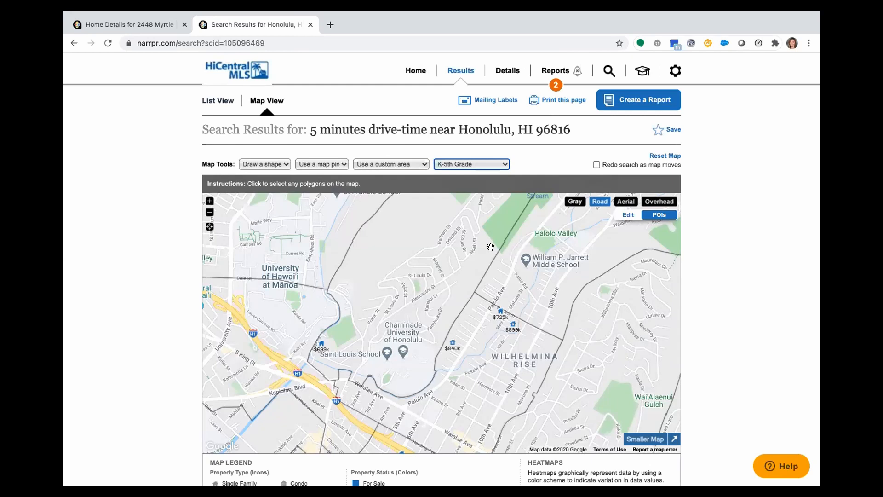
pyautogui.click(472, 164)
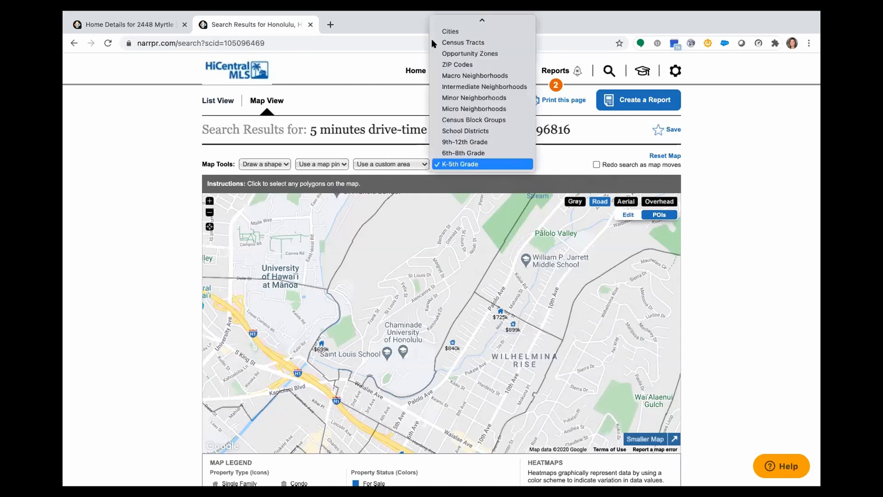
pyautogui.click(448, 24)
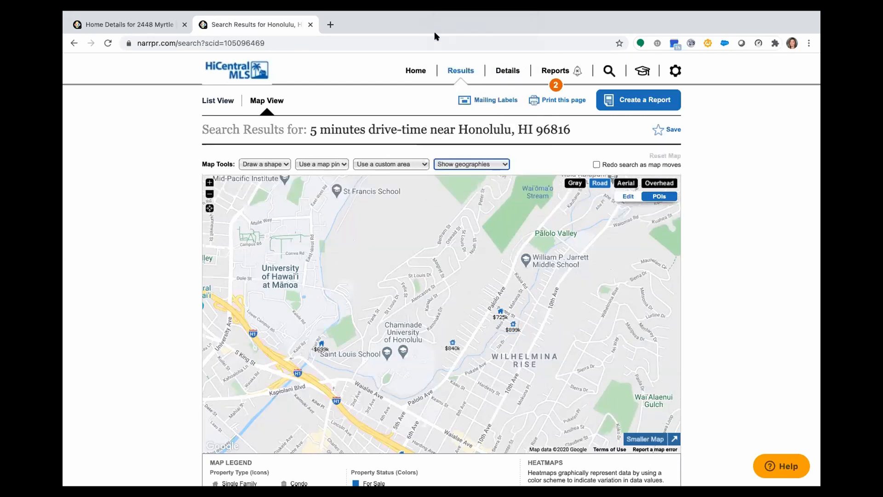
pyautogui.click(262, 163)
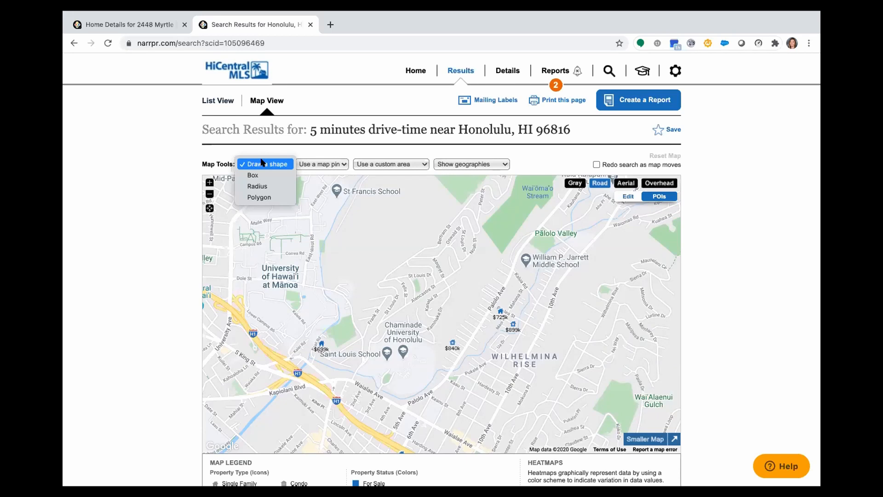
pyautogui.click(339, 163)
pyautogui.click(338, 163)
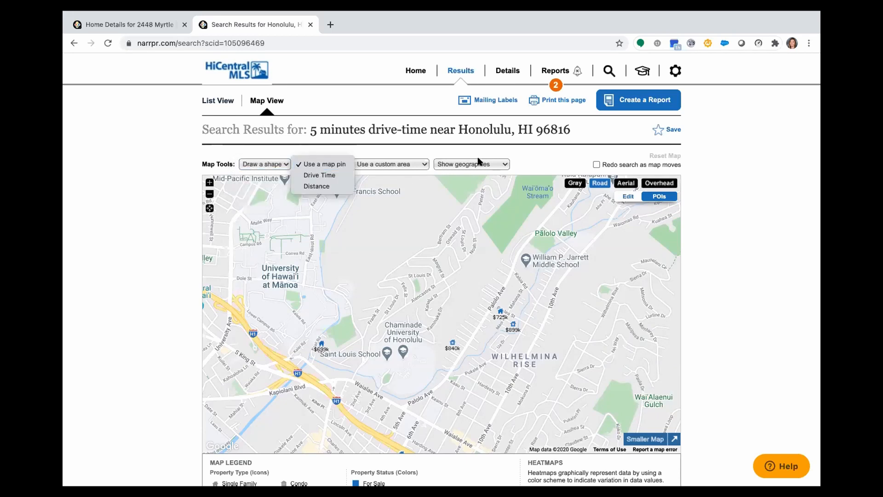
pyautogui.click(522, 158)
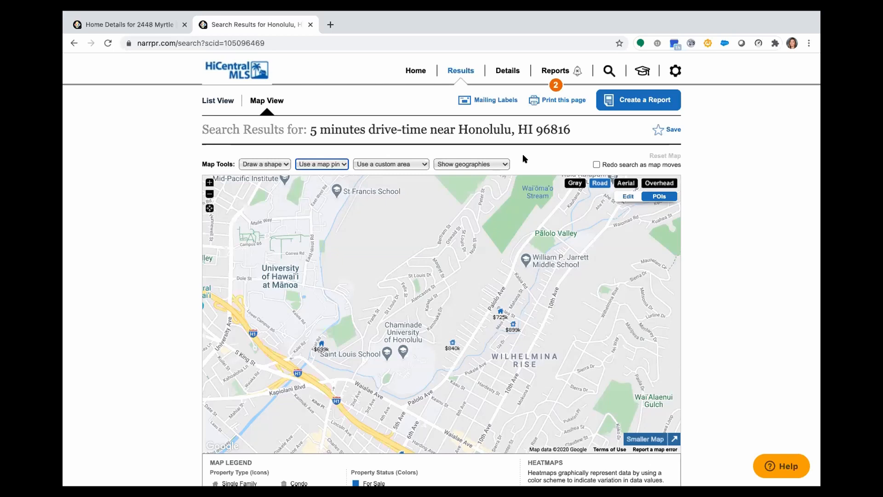
# Save the 5 minutes drive-time search, and open and cancel its renaming
pyautogui.click(657, 130)
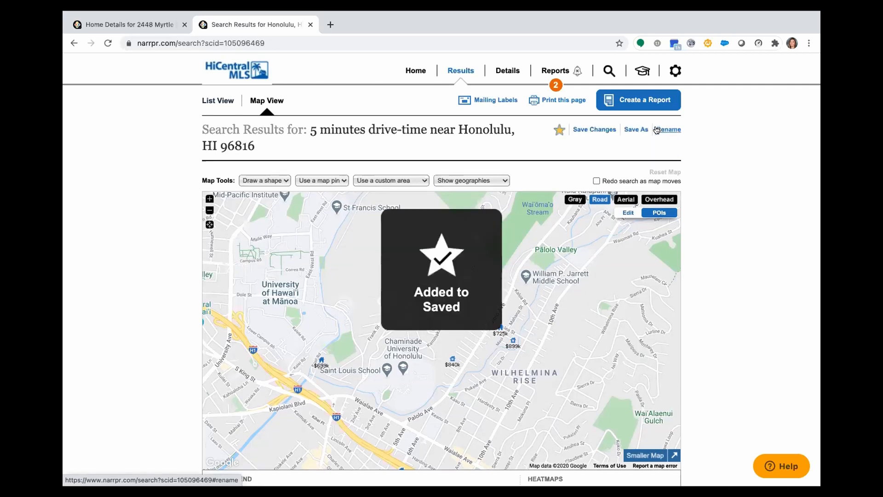
pyautogui.click(658, 130)
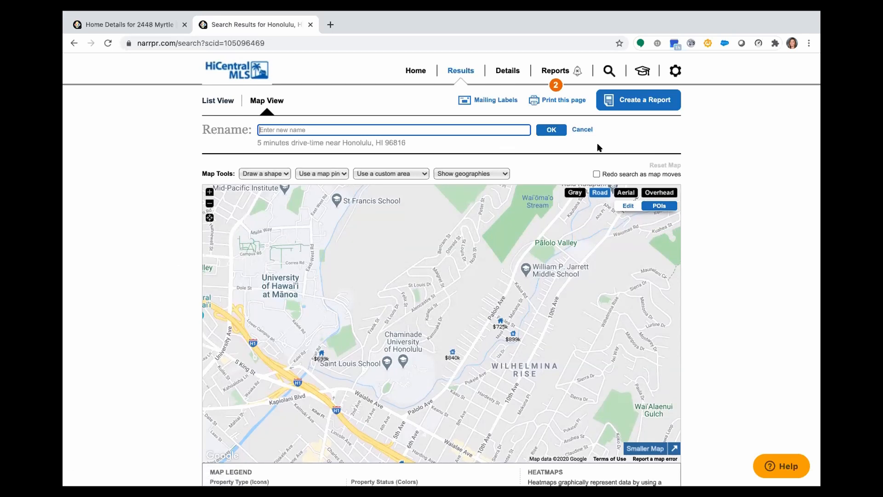
pyautogui.click(583, 129)
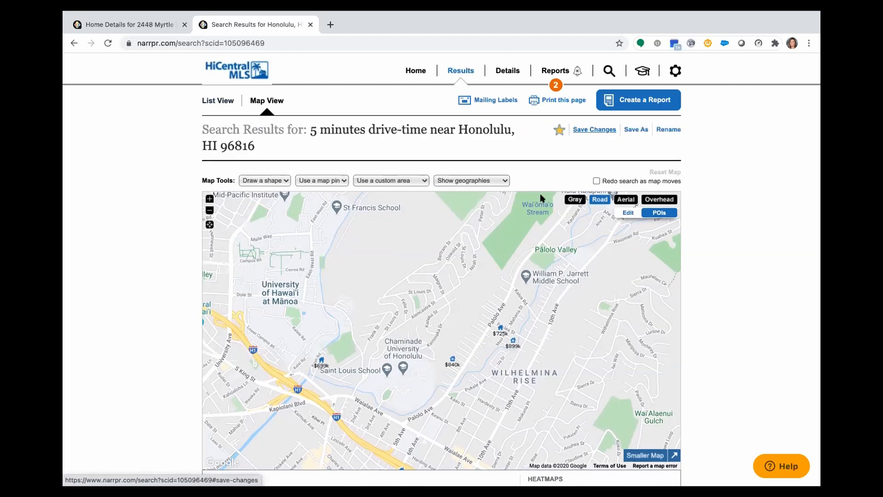
# Look through the property listings and ZIP comparison figures below the map
pyautogui.scroll(-1, 527, 307)
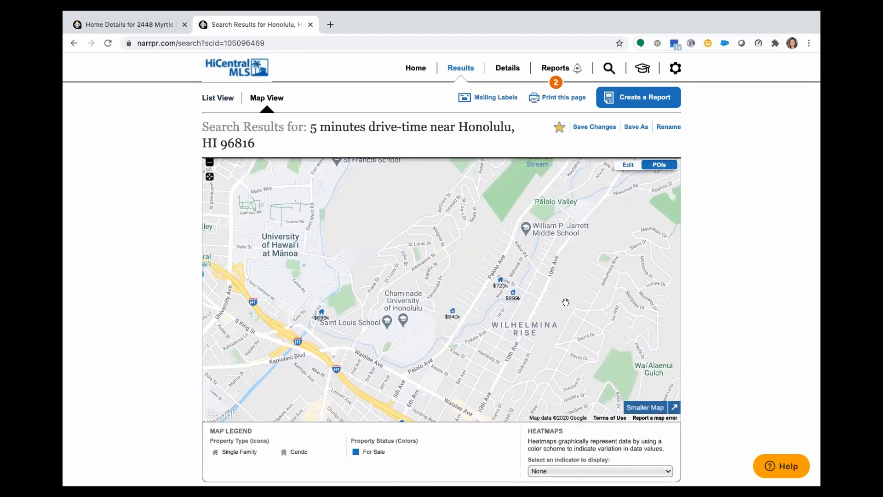
pyautogui.scroll(-2, 436, 293)
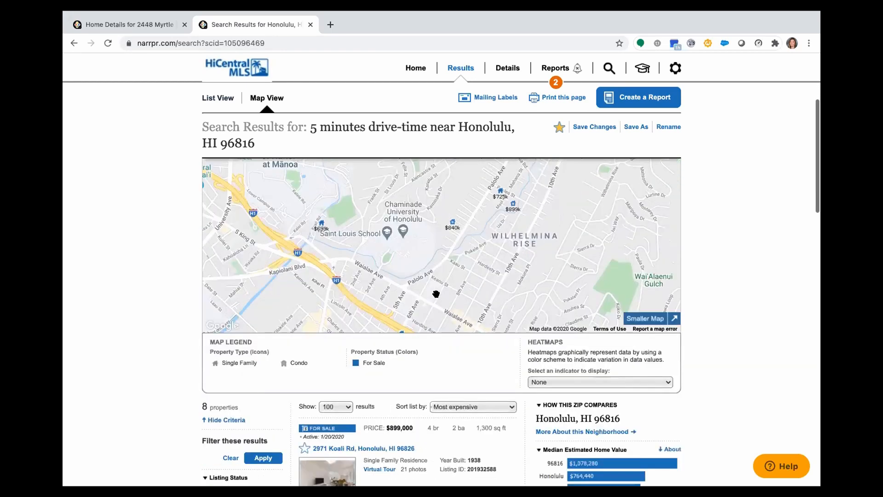
pyautogui.scroll(-8, 436, 294)
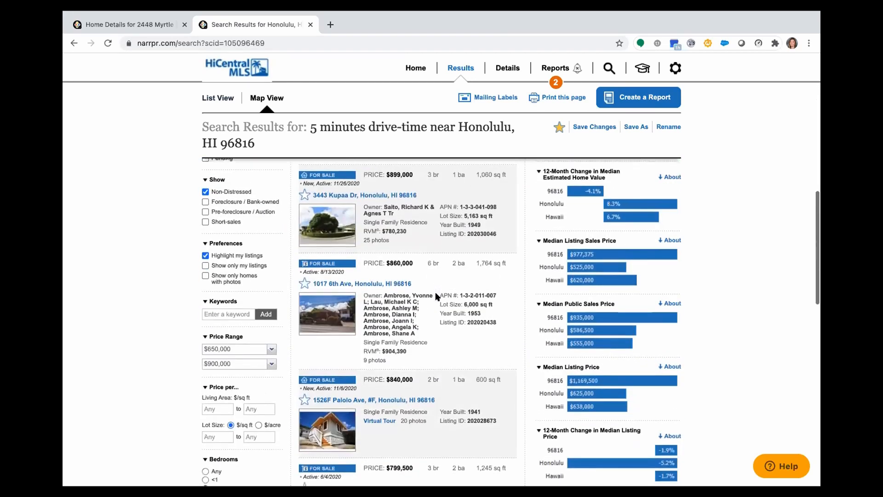